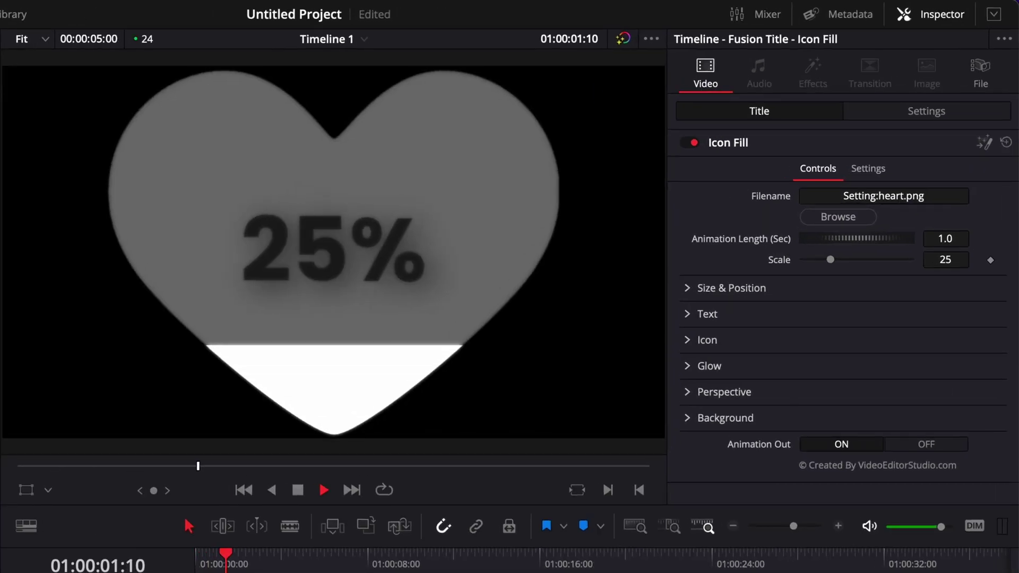
Step: Play the Icon Fill preview, raising the car's fill amount from 2 to 6 before stopping
key(space)
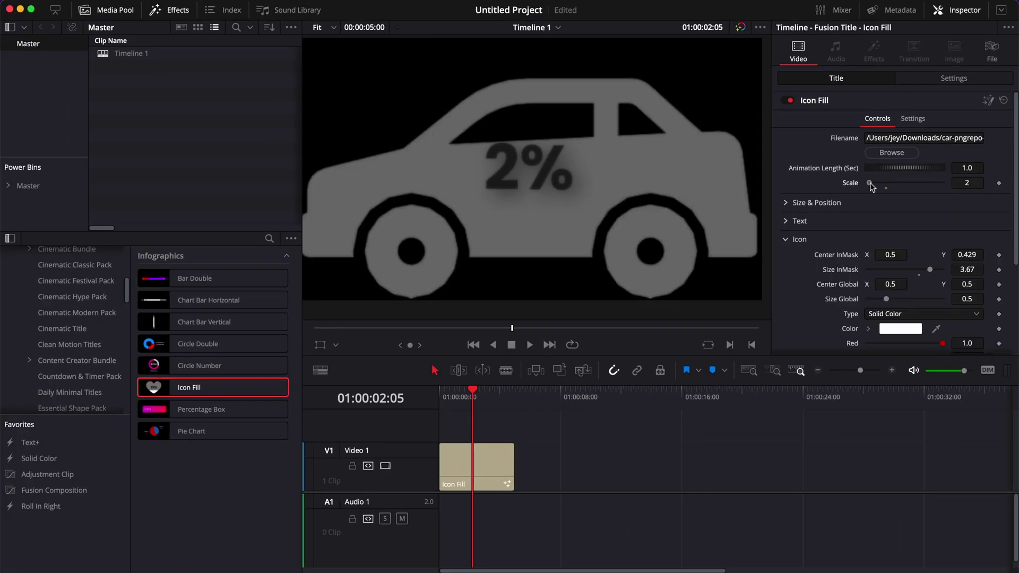
drag(806, 260, 812, 260)
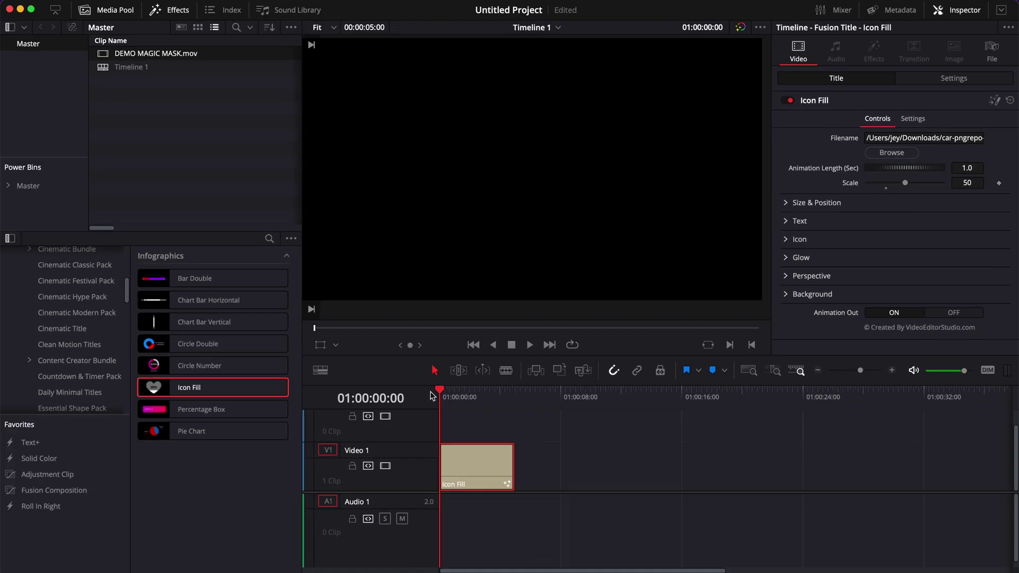
key(space)
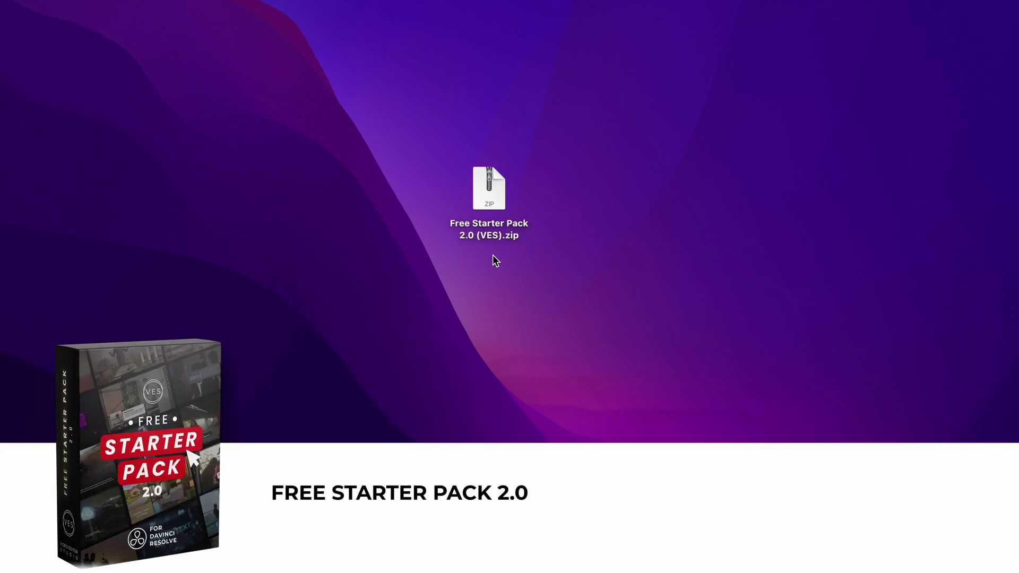
Step: Extract the Free Starter Pack 2.0 (VES).zip and preview its instructions PDF and DRFX bundle
double_click(492, 201)
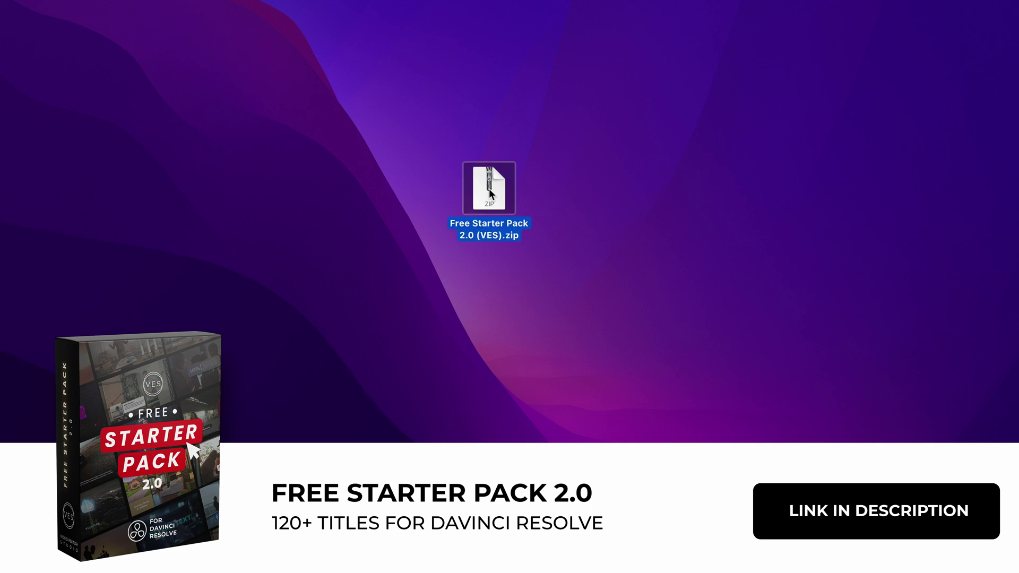
double_click(508, 209)
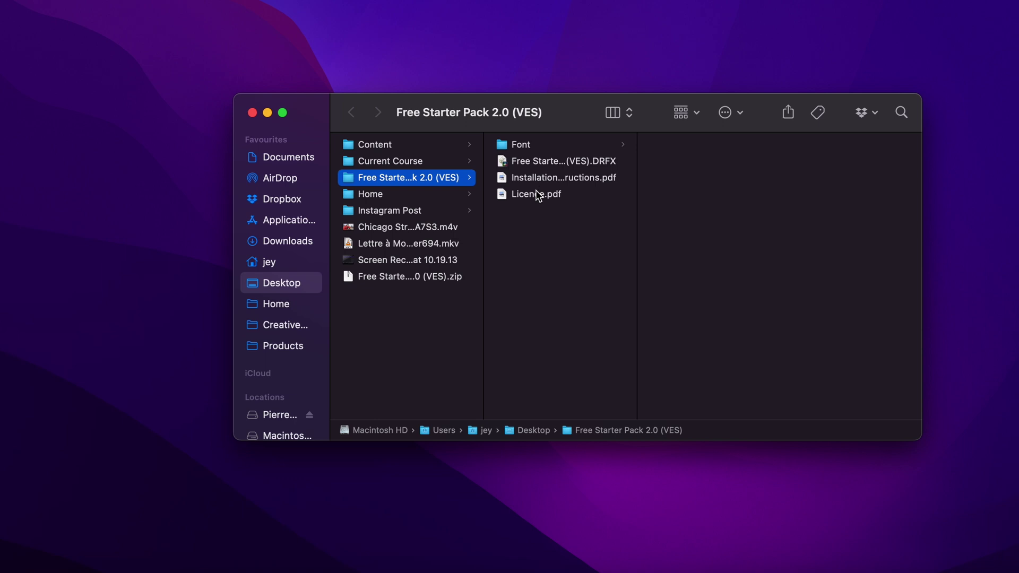
click(536, 179)
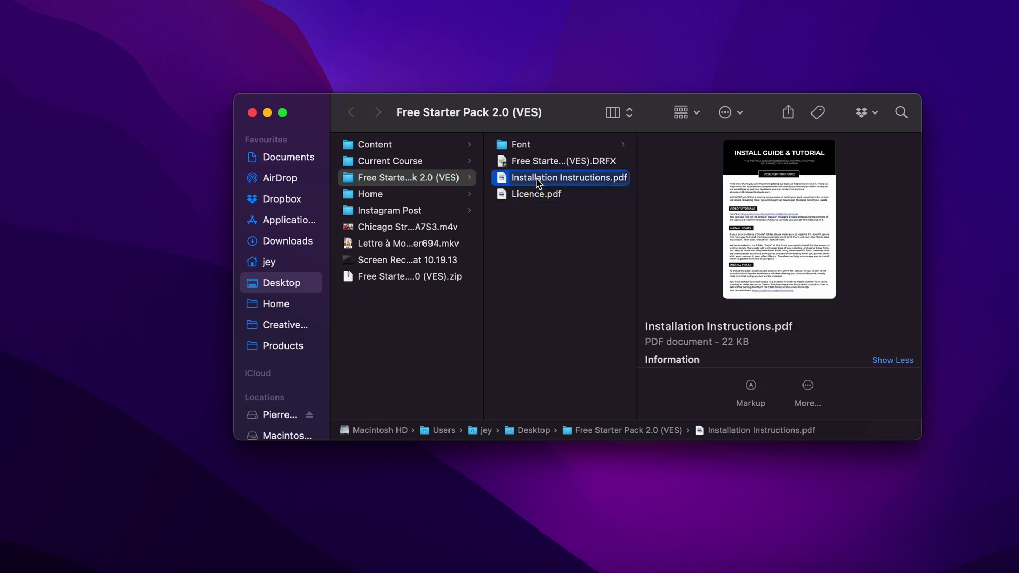
click(546, 160)
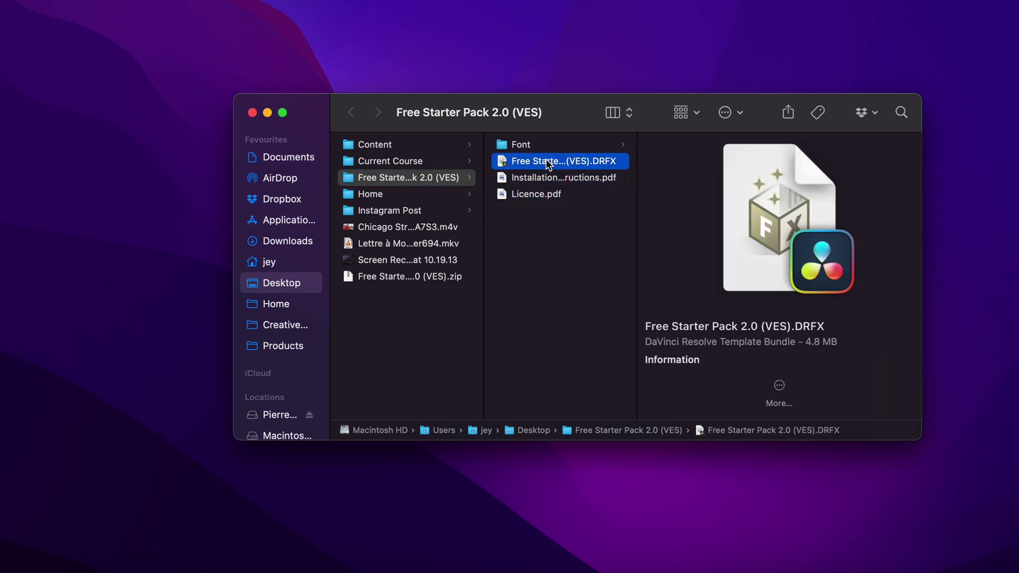
Step: Open the Font folder and select all 66 font files
click(563, 143)
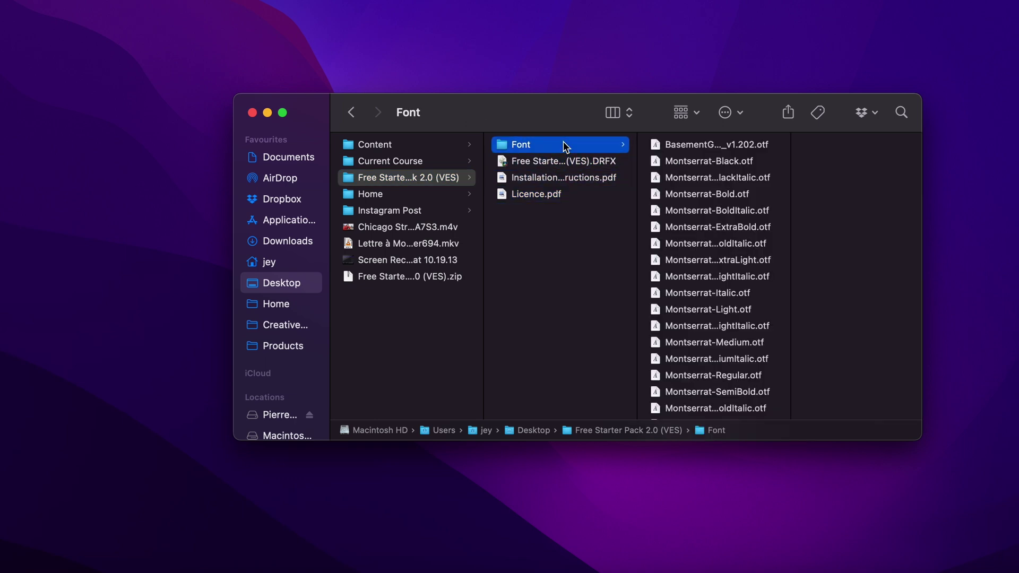
click(686, 146)
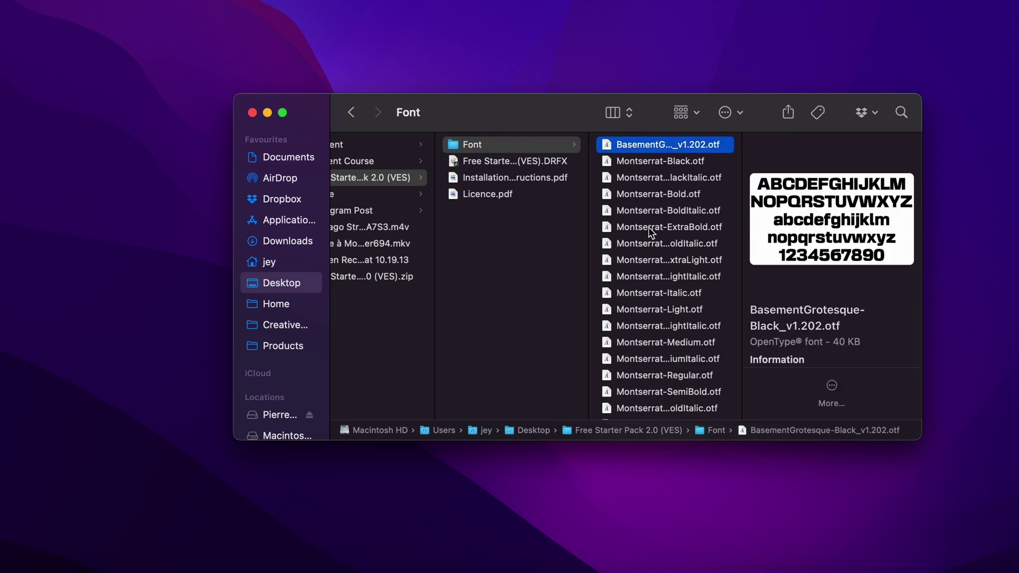
scroll(633, 285, down, 15)
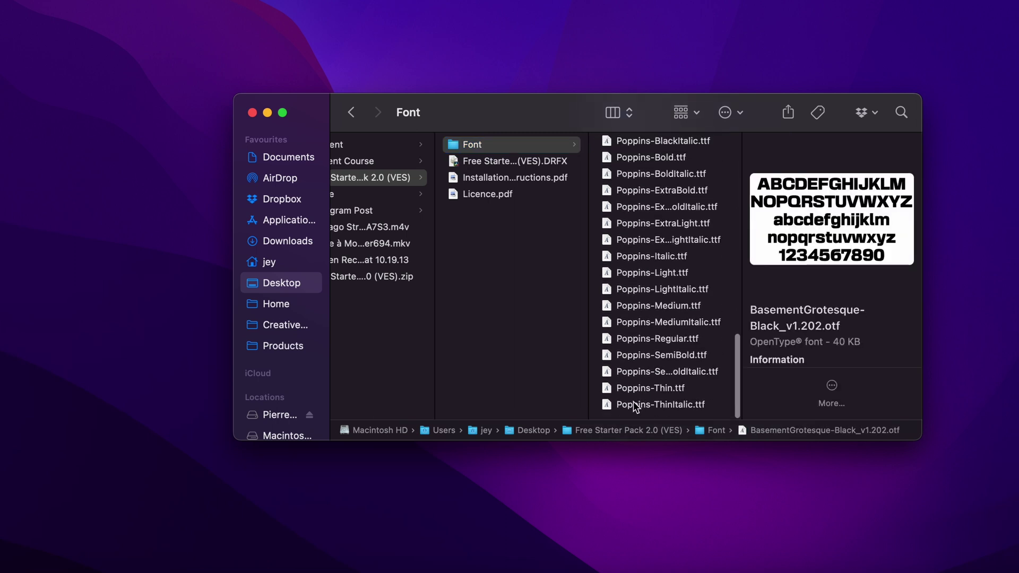
shift+click(633, 403)
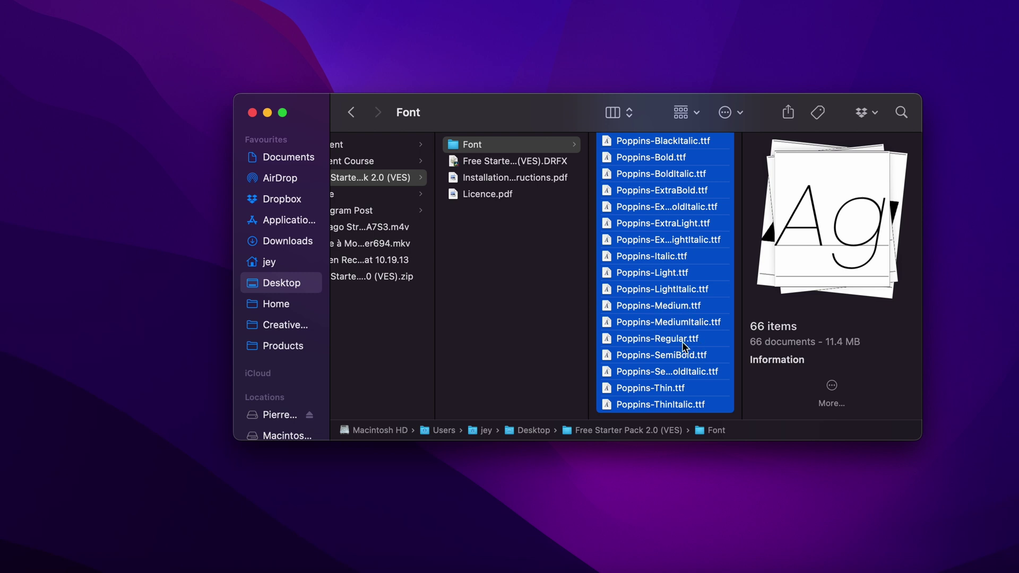
Step: Install the Free Starter Pack 2.0 (VES).DRFX bundle into Resolve, overwriting the existing copy
click(562, 162)
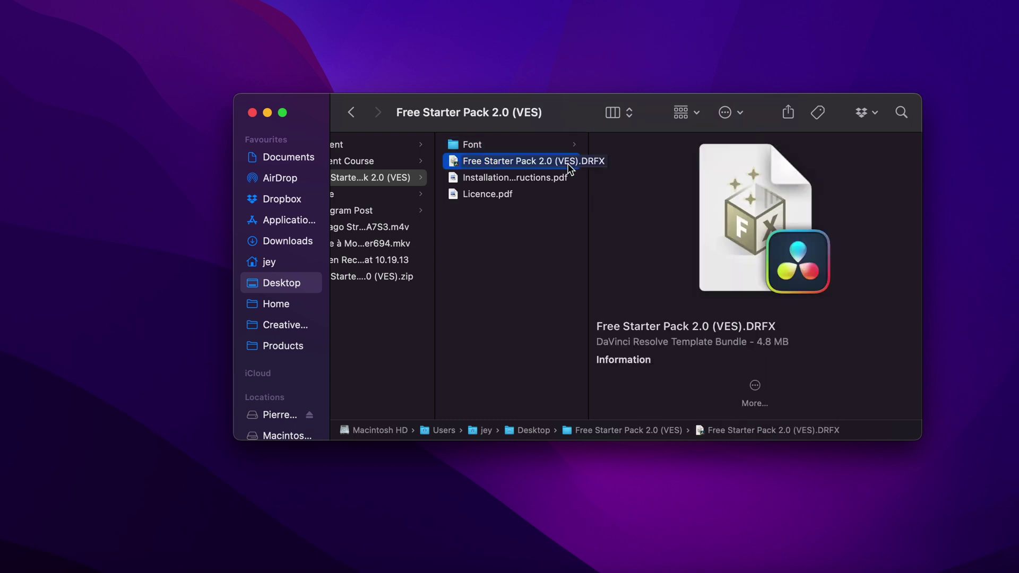
double_click(547, 162)
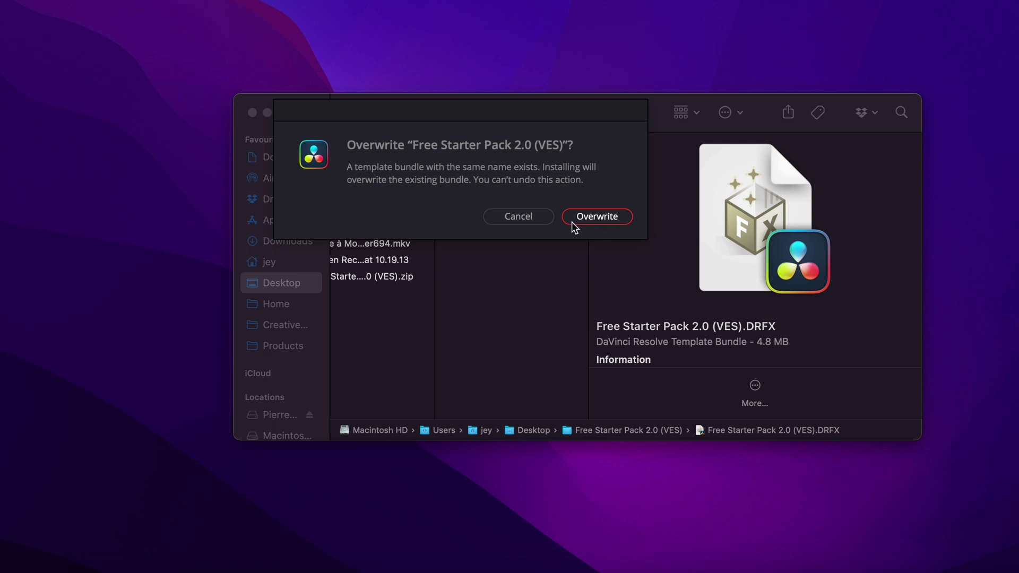
click(608, 217)
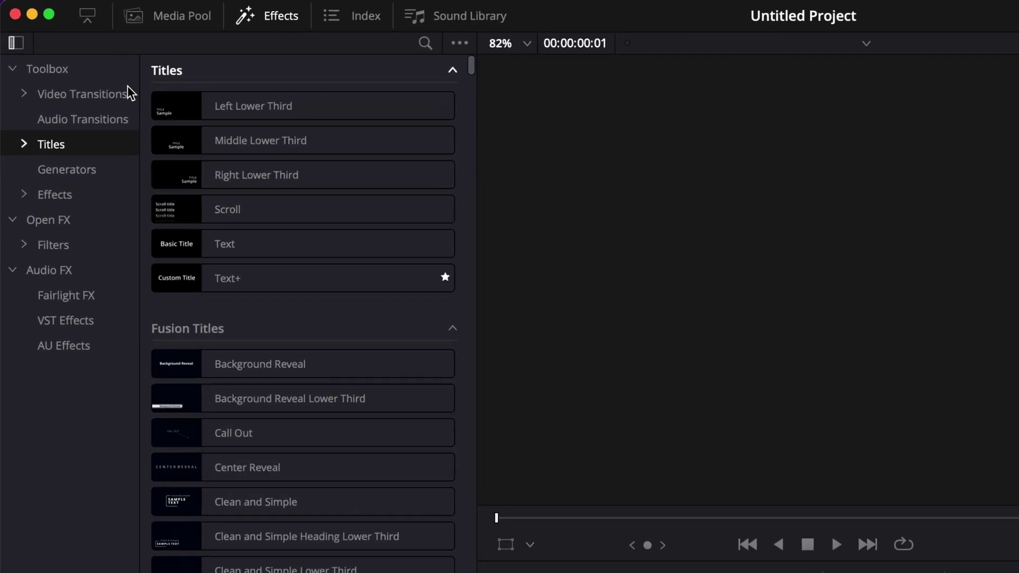
Step: Browse Titles > Video Editor Studio > Free Starter Pack 2.0 > Infographics and select Icon Fill
click(23, 144)
click(35, 194)
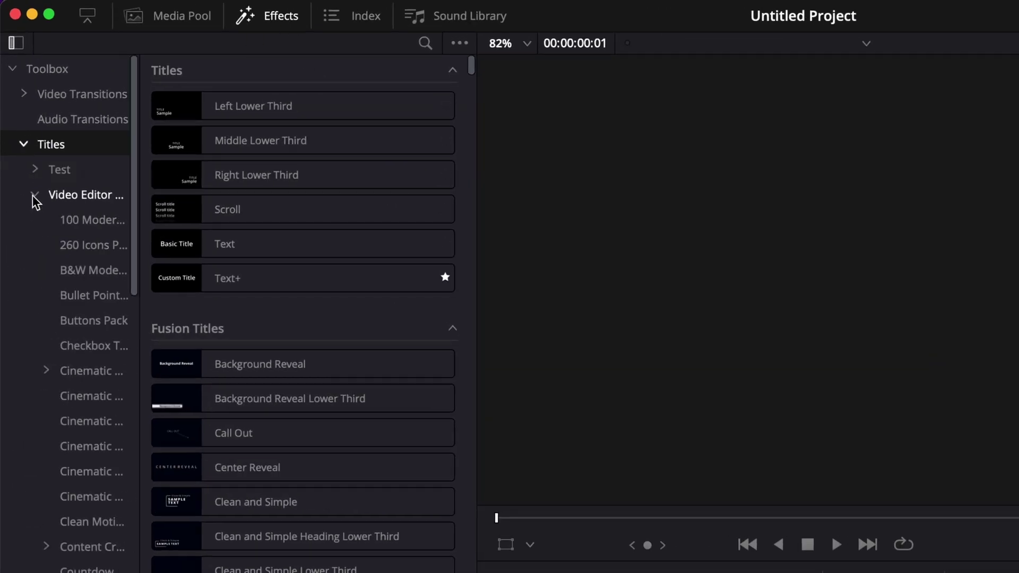
scroll(59, 393, down, 5)
scroll(58, 388, down, 1)
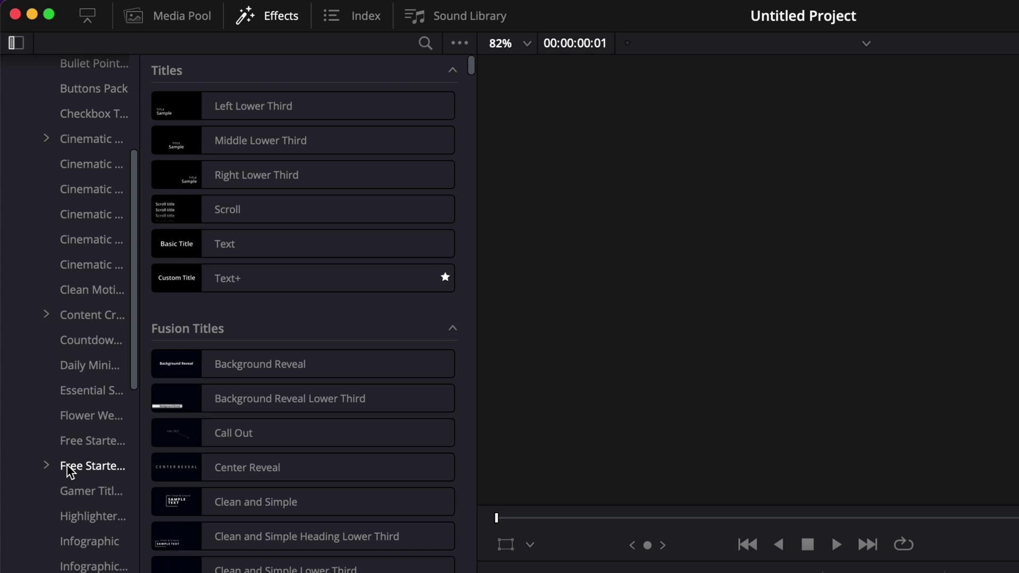
click(67, 464)
click(46, 465)
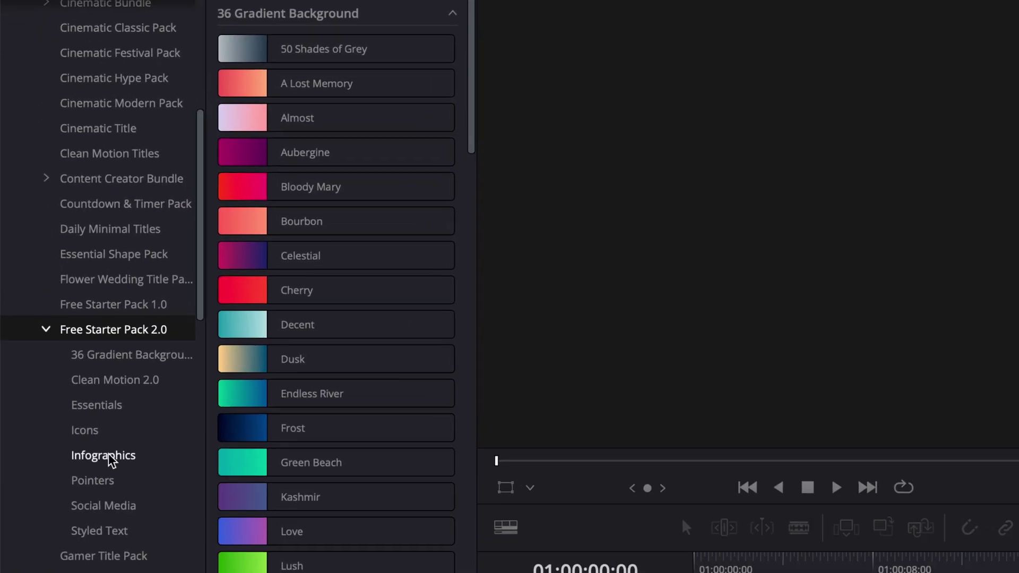
click(103, 457)
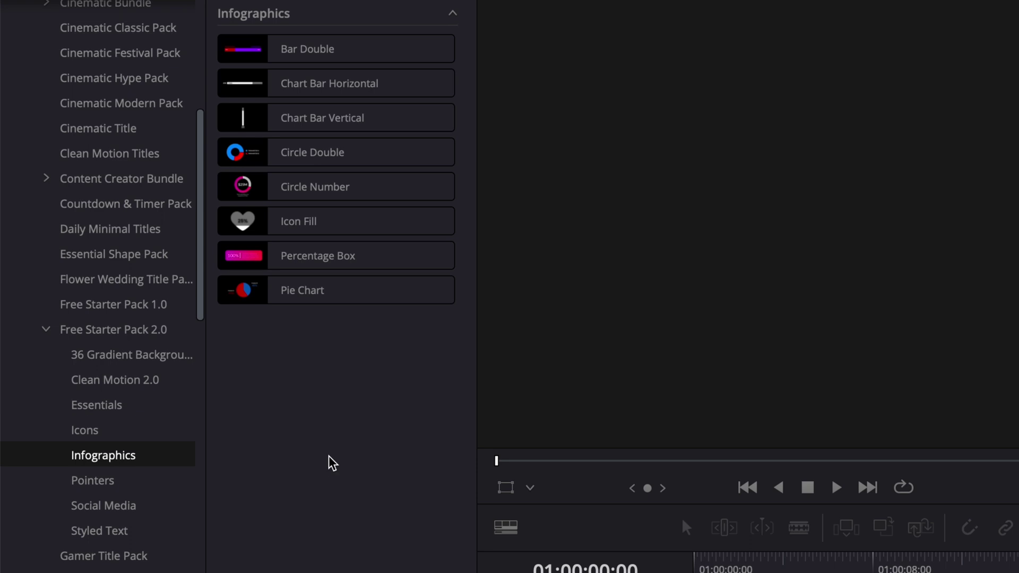
mouse_move(252, 228)
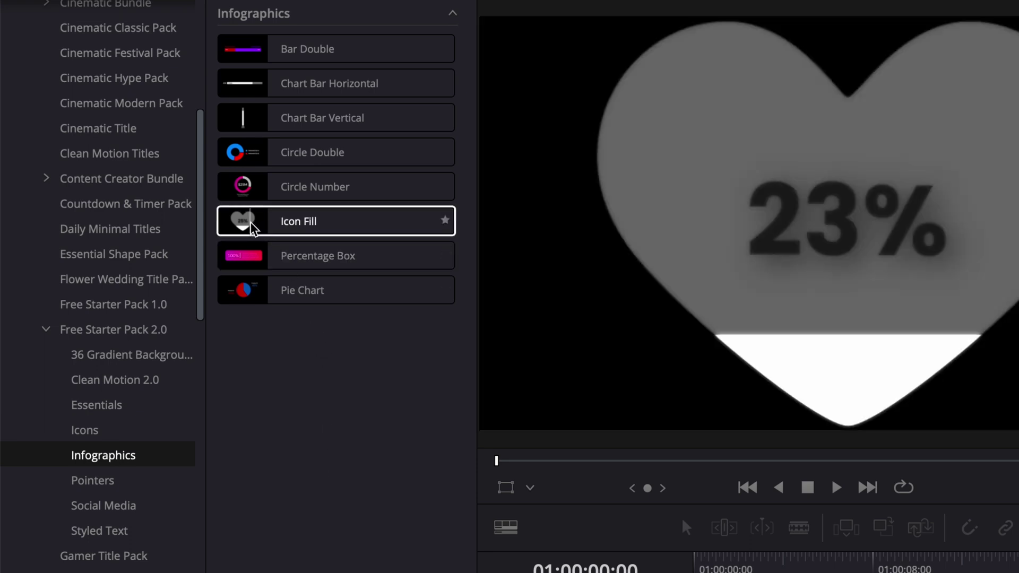
click(294, 226)
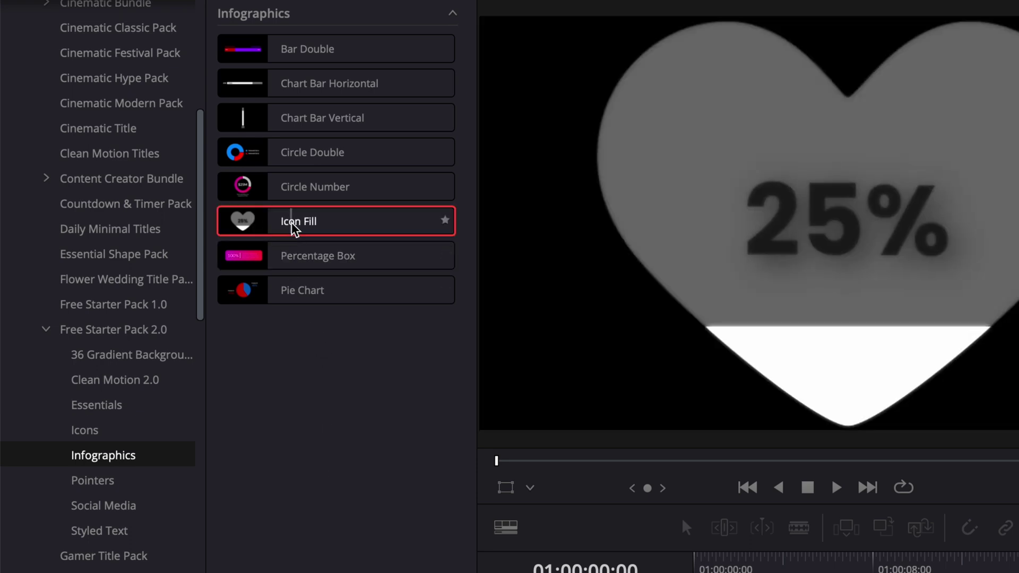
Step: Place Icon Fill at the start of V1 and play it to preview the heart filling
drag(294, 227, 705, 324)
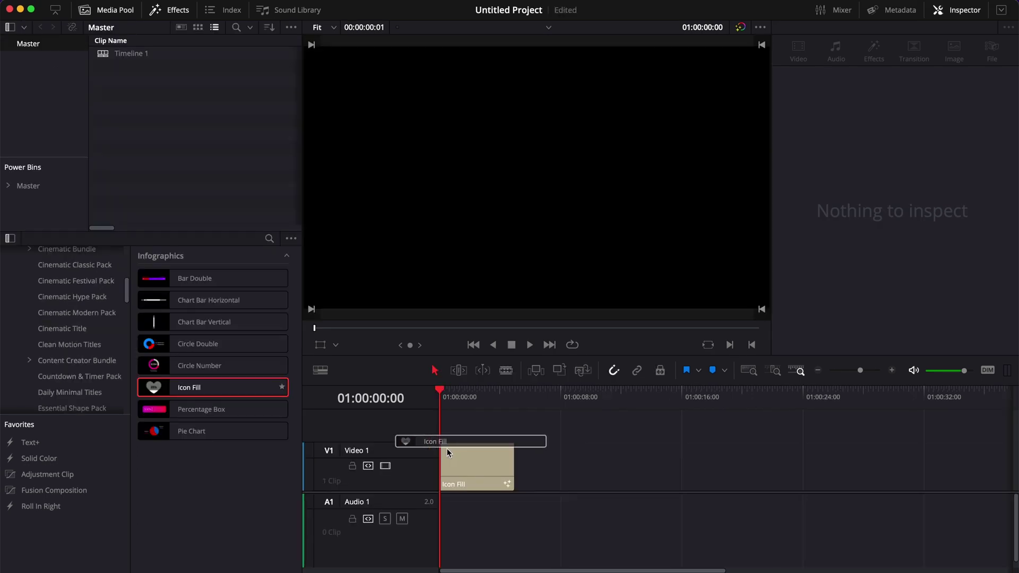
drag(447, 449, 446, 450)
key(space)
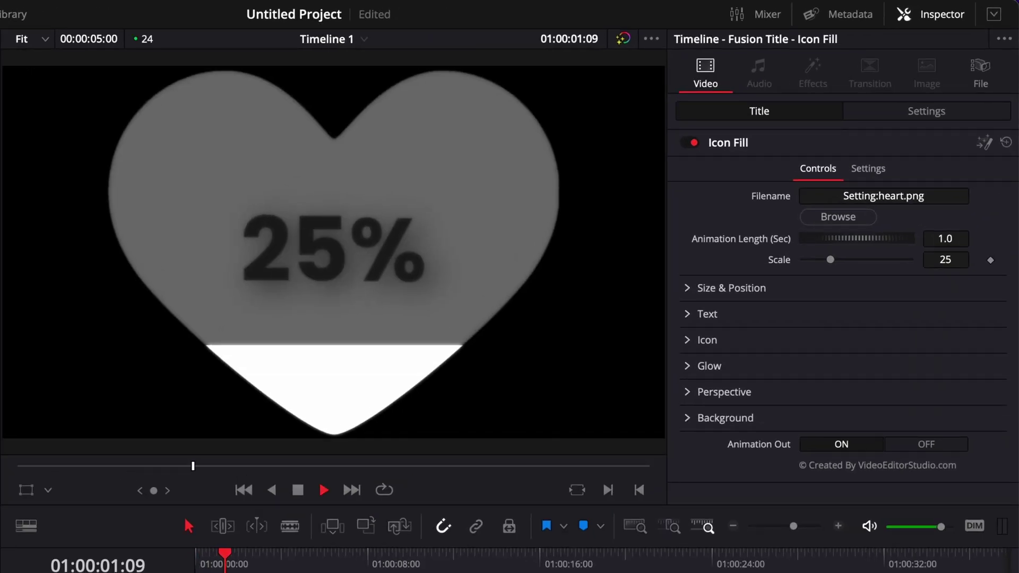
key(space)
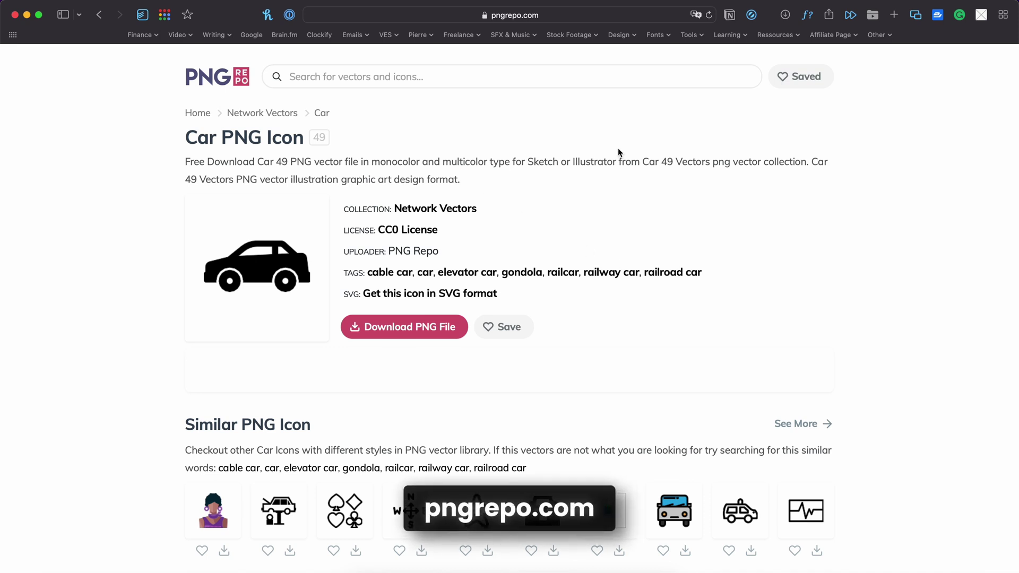
Step: Download the Car PNG Icon from pngrepo.com as a PNG file
click(431, 328)
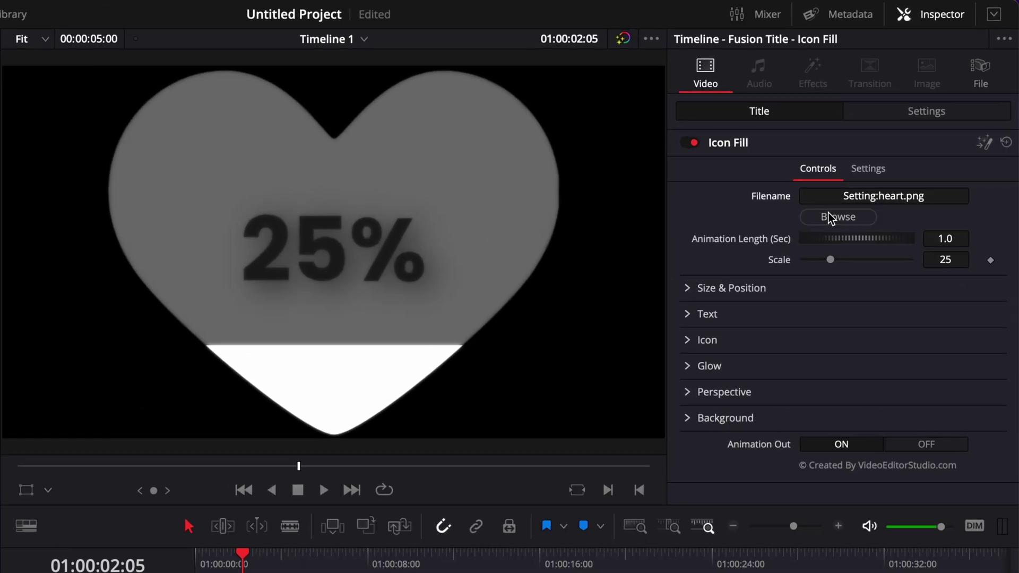
Step: Replace heart.png with the downloaded car-pngrepo PNG as the Icon Fill image
click(831, 217)
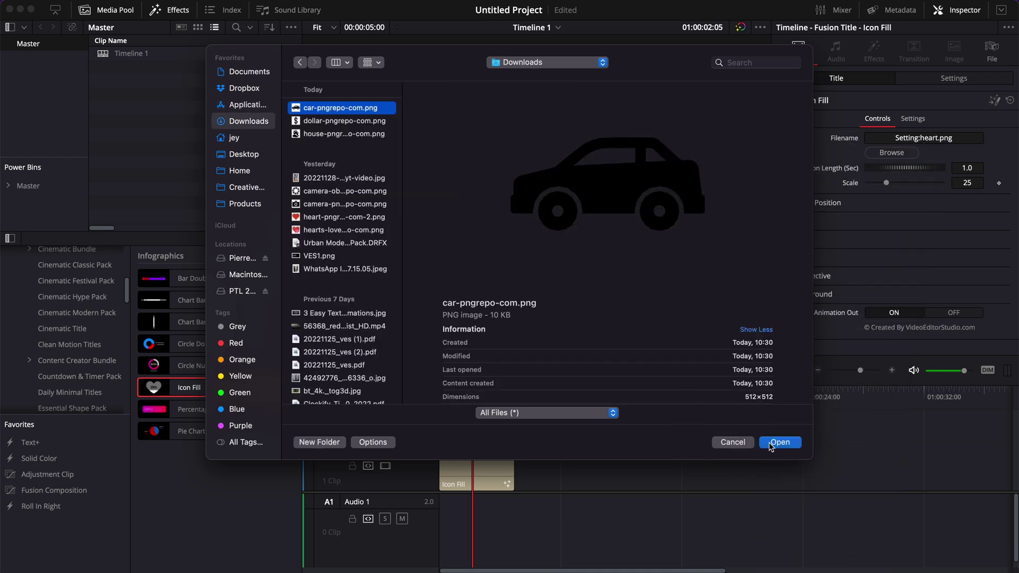
click(778, 443)
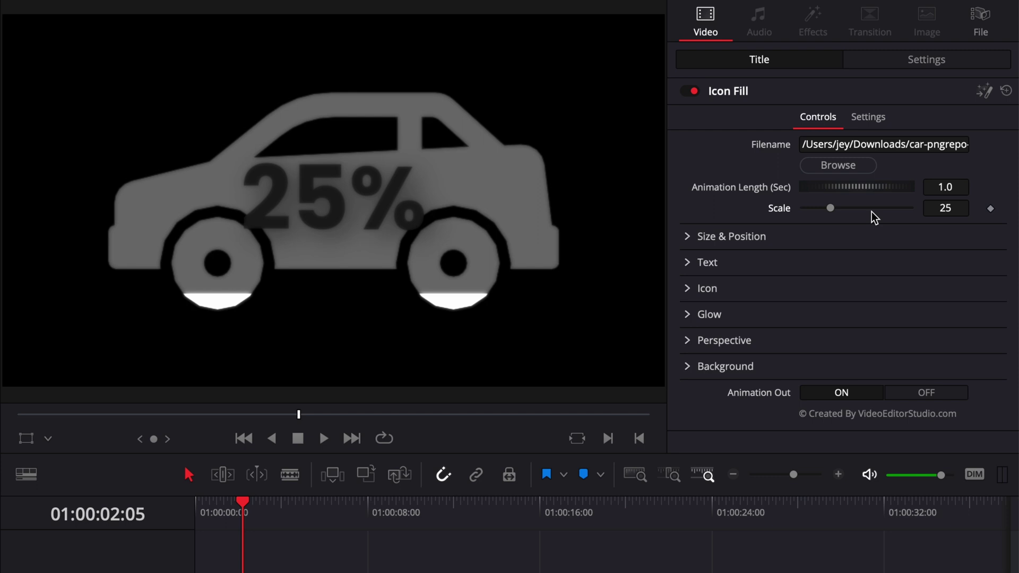
Step: Raise the car's fill to about 62%, then lower it to 20
drag(830, 209, 872, 208)
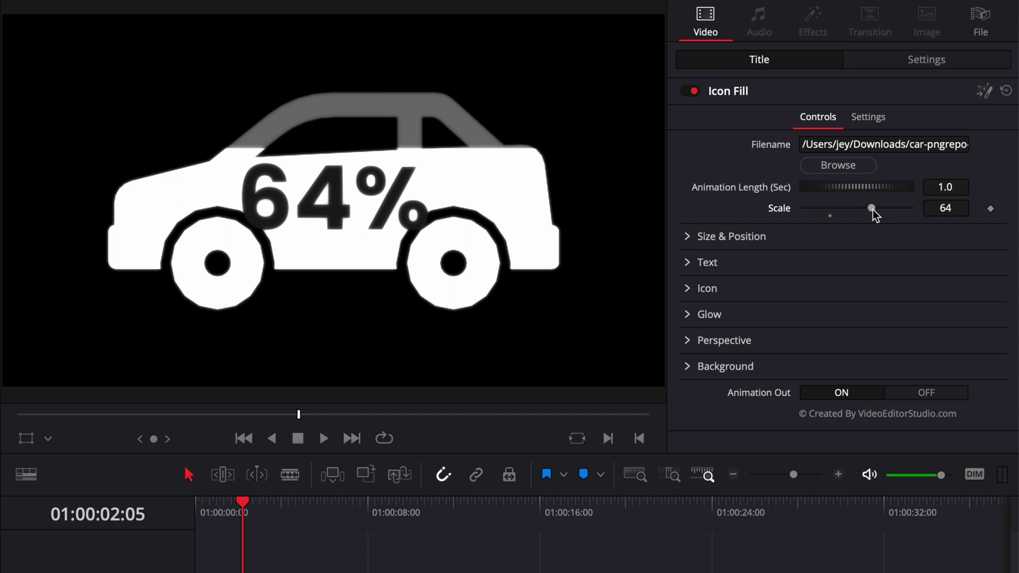
drag(874, 210, 825, 211)
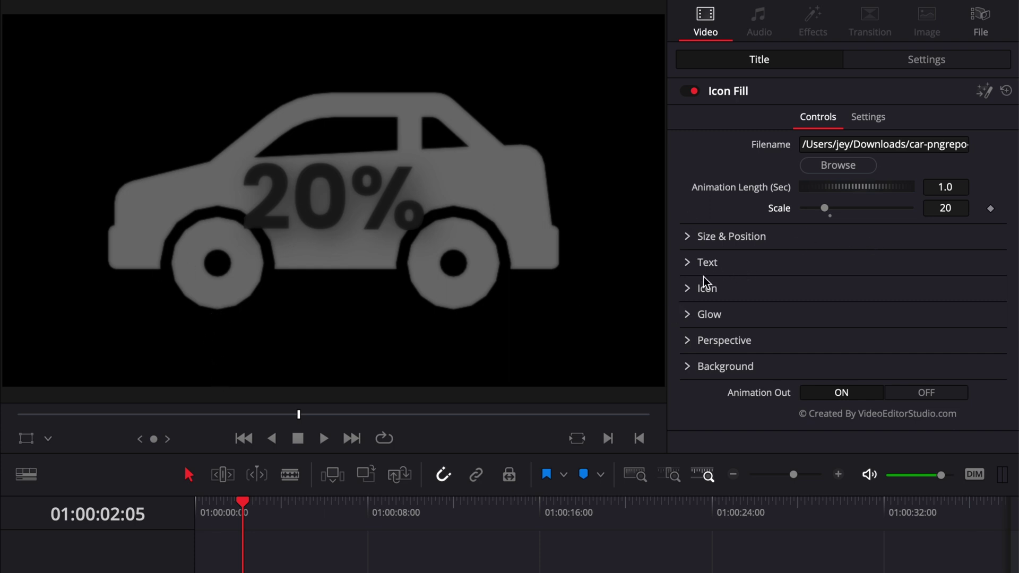
Step: Enlarge the car icon, nudge it slightly down, and adjust its fill amount
click(687, 289)
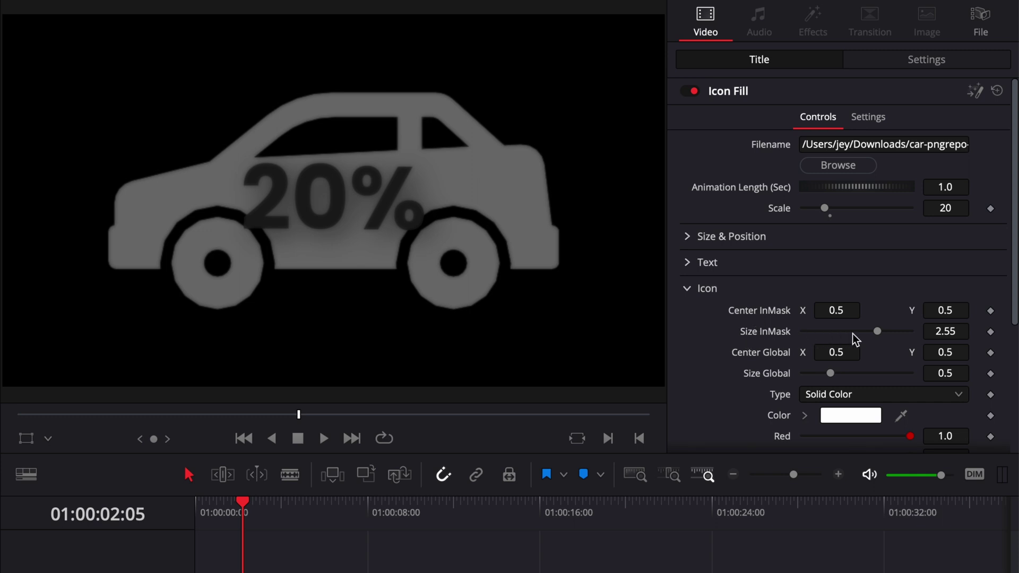
drag(882, 331, 899, 342)
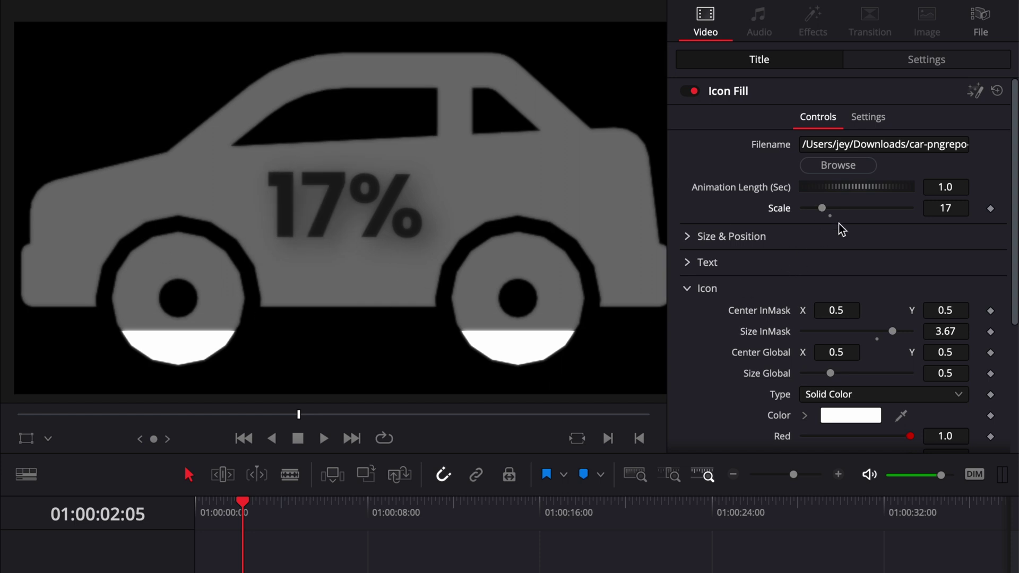
drag(822, 208, 813, 208)
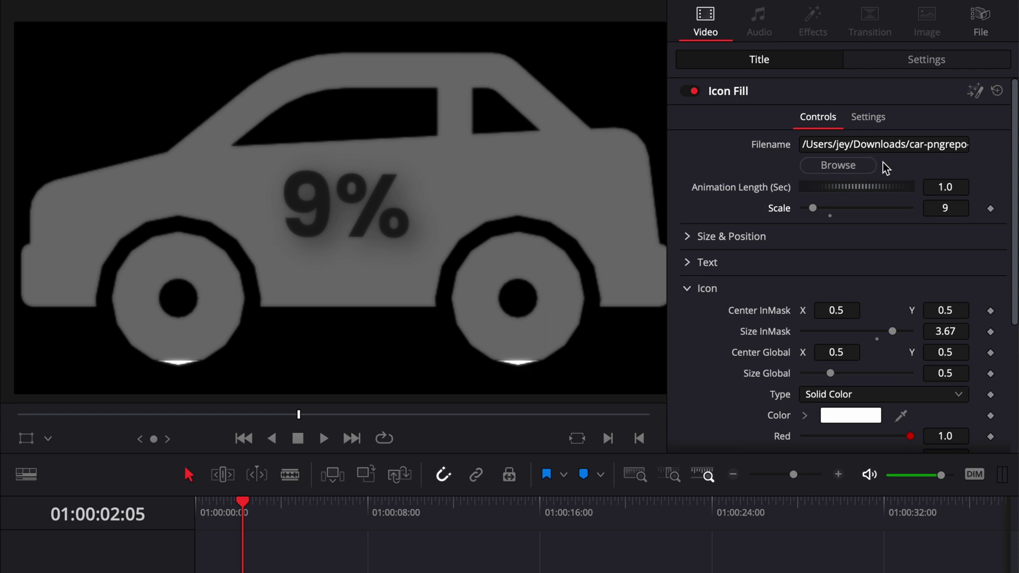
drag(955, 310, 448, 366)
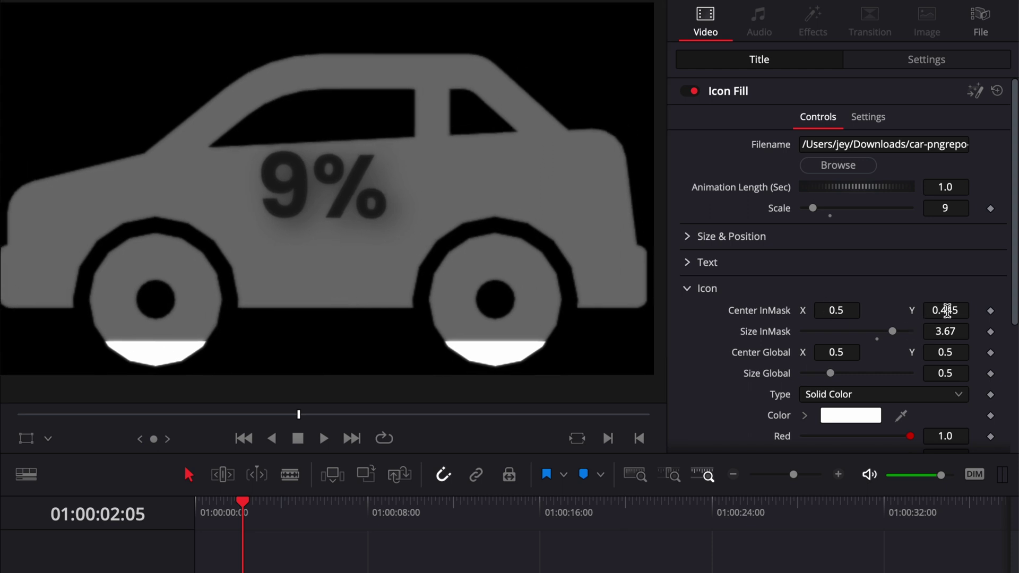
drag(946, 310, 803, 313)
drag(812, 208, 852, 209)
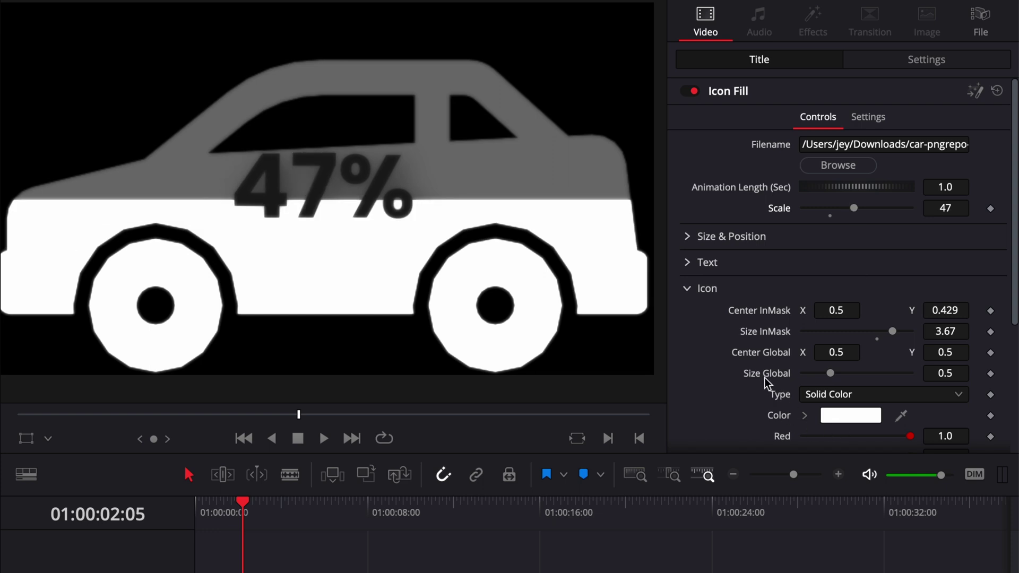
Step: Shrink the car icon to Size Global 0.27, fine-tune its center, and open the Type choices
drag(830, 373, 821, 378)
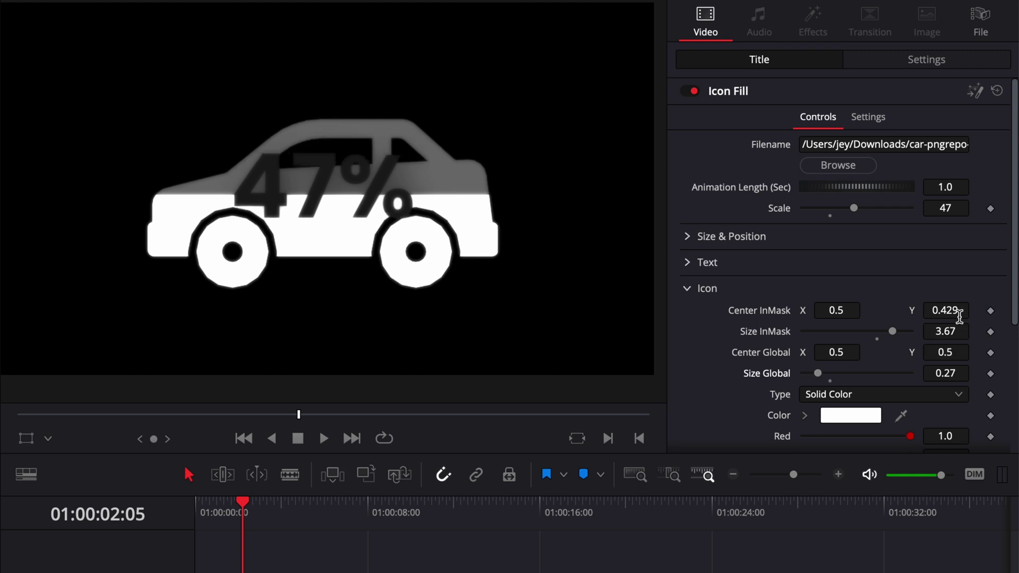
mouse_move(844, 352)
mouse_down()
mouse_move(831, 353)
mouse_move(852, 357)
mouse_up()
drag(951, 352, 948, 352)
scroll(746, 378, down, 2)
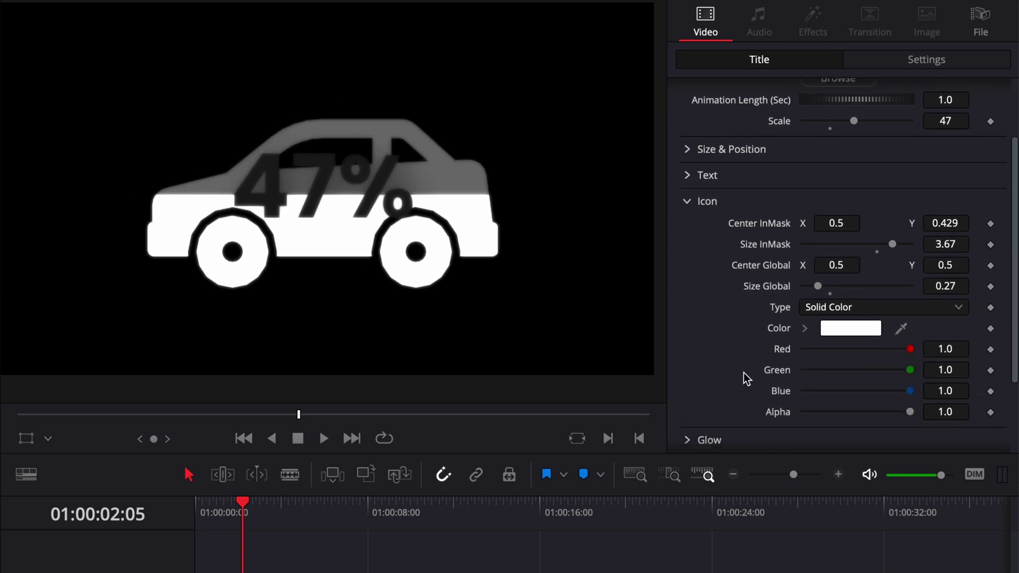
click(857, 306)
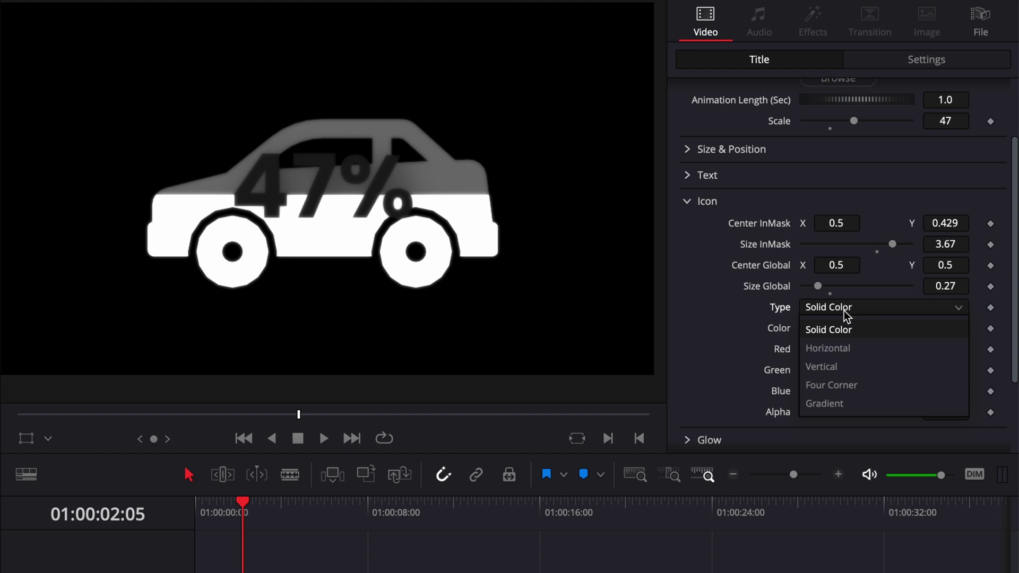
Step: Give the car icon a gradient fill and make the counter text white
click(839, 403)
click(702, 202)
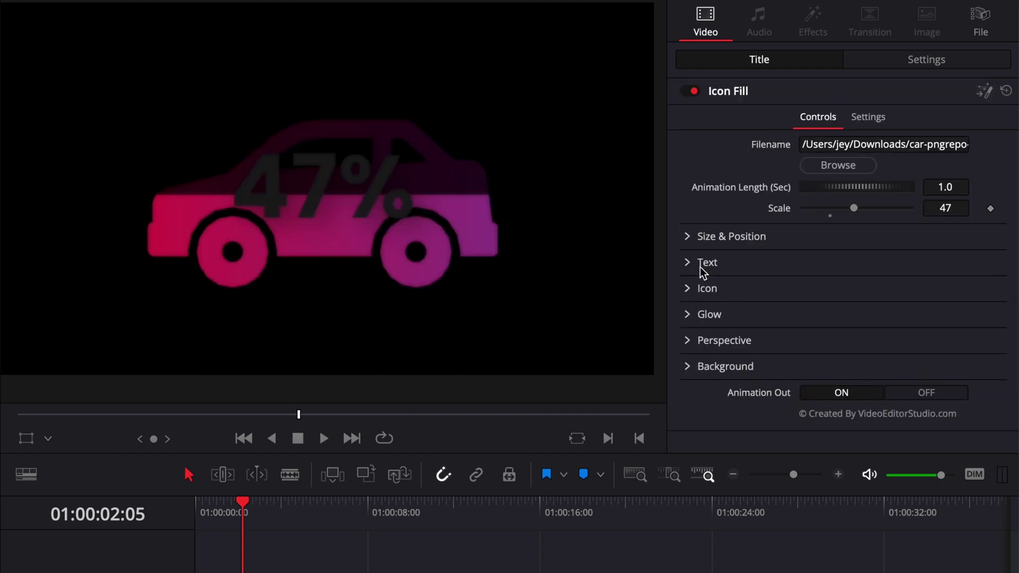
click(690, 264)
scroll(709, 313, down, 6)
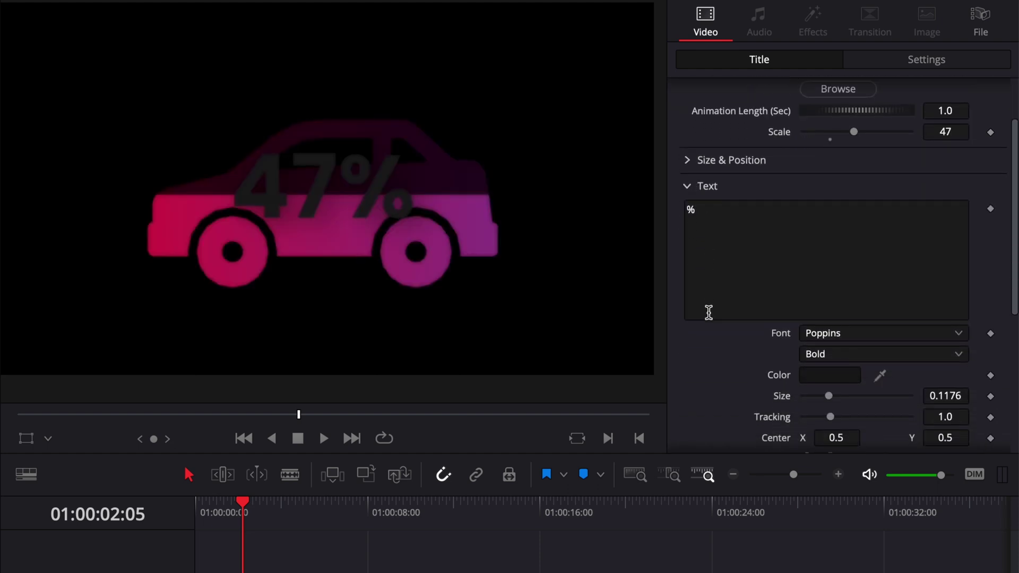
scroll(709, 313, down, 3)
click(825, 256)
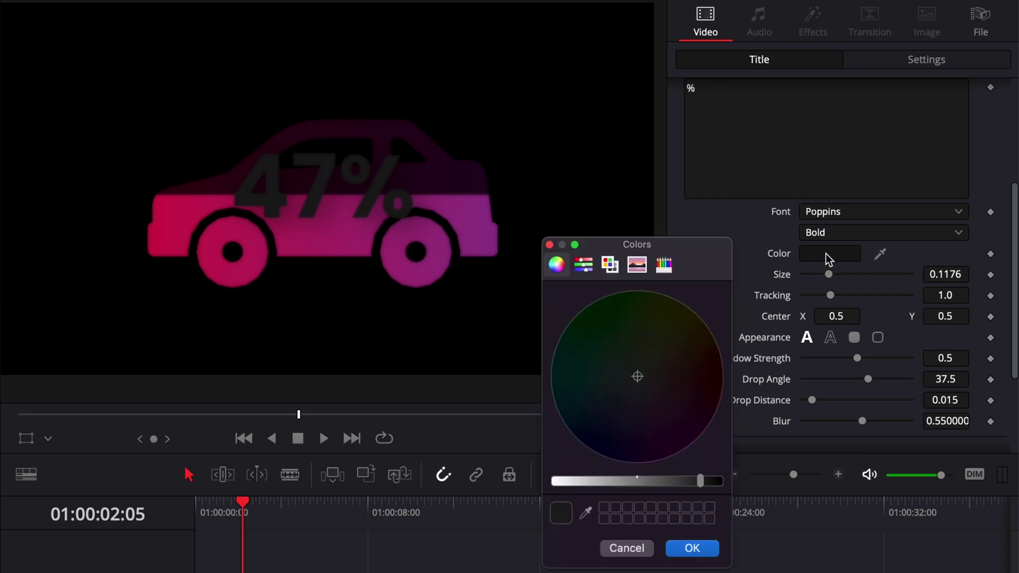
drag(601, 485, 505, 479)
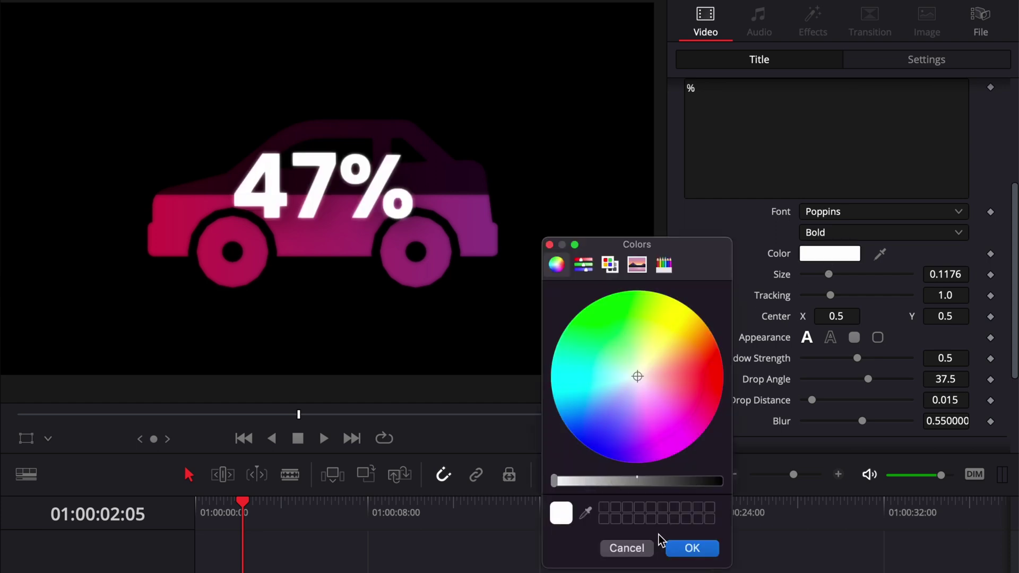
click(686, 548)
Step: Set the counter text Size 0.0866, Center X 0.52, keep it solid, and Shadow Strength 1.0
drag(829, 274, 823, 276)
drag(835, 317, 846, 317)
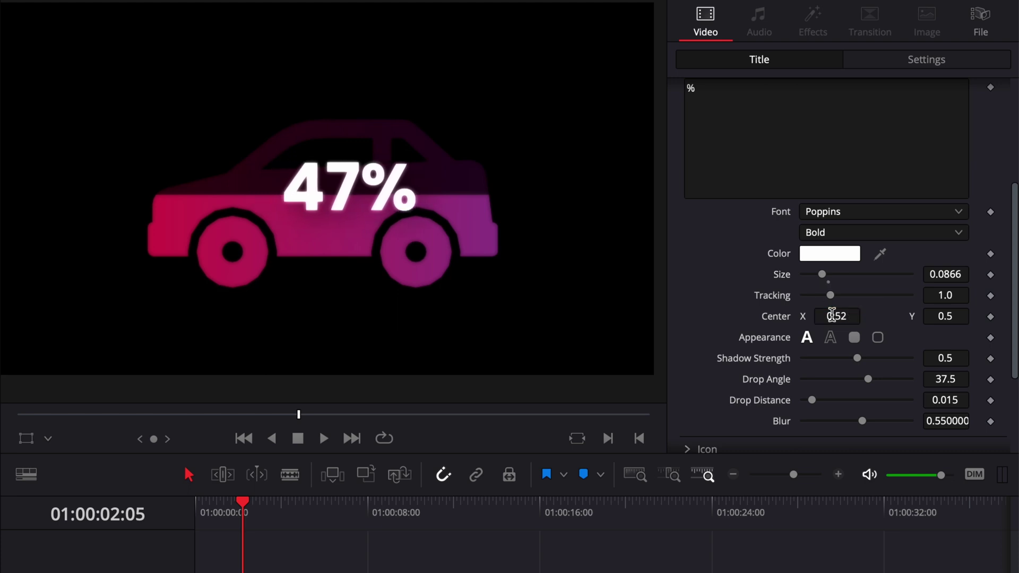
click(830, 338)
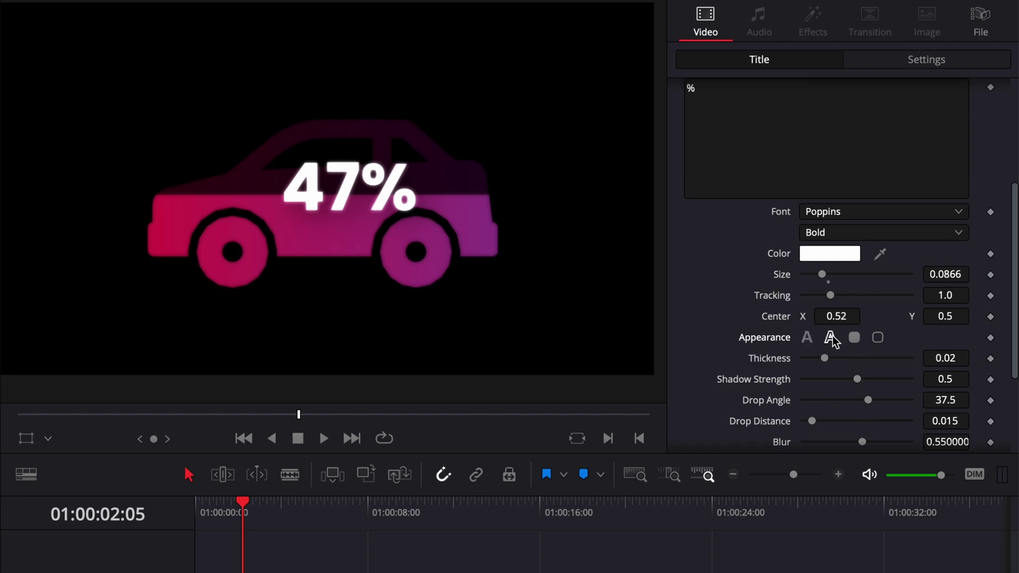
click(807, 338)
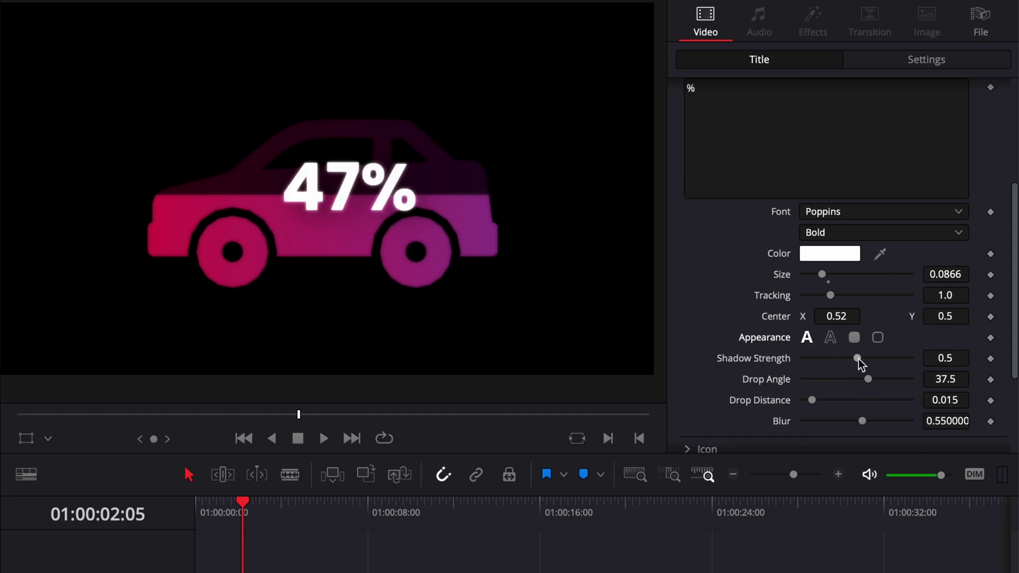
drag(859, 359, 926, 363)
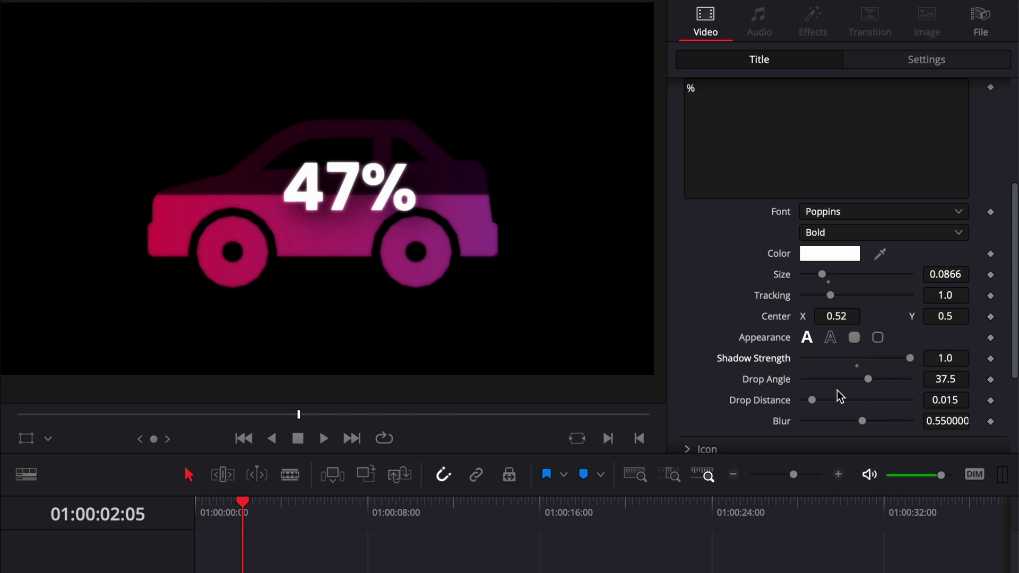
scroll(796, 392, up, 1)
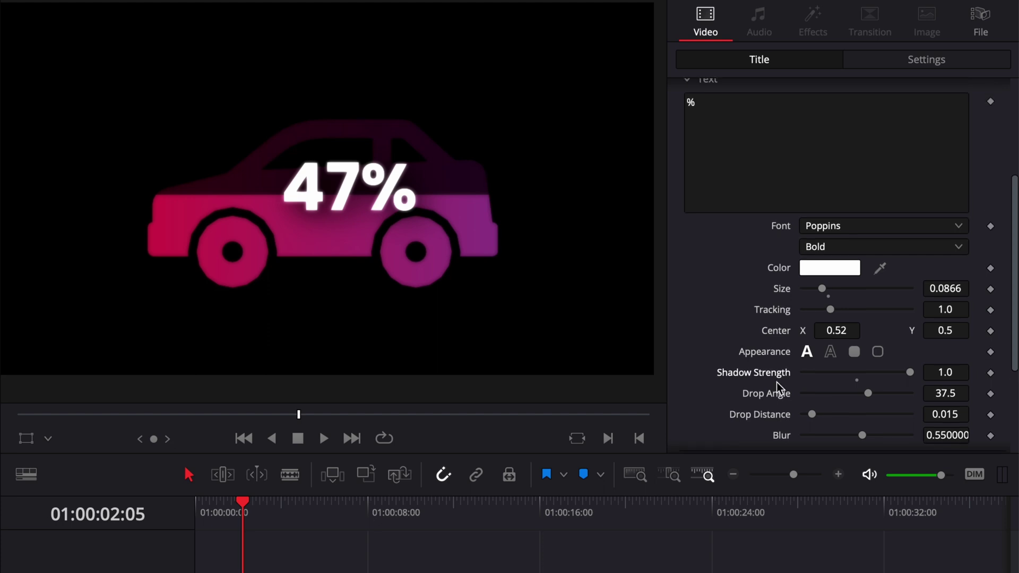
scroll(741, 337, up, 5)
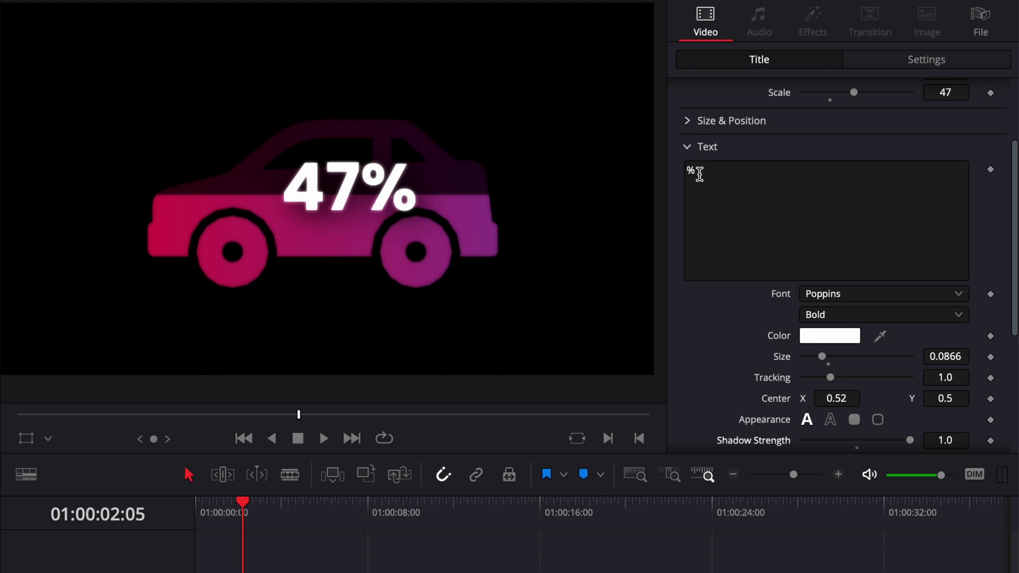
Step: Replace the counter's % suffix, trying $, € and kg before clearing it
click(701, 168)
key(BackSpace)
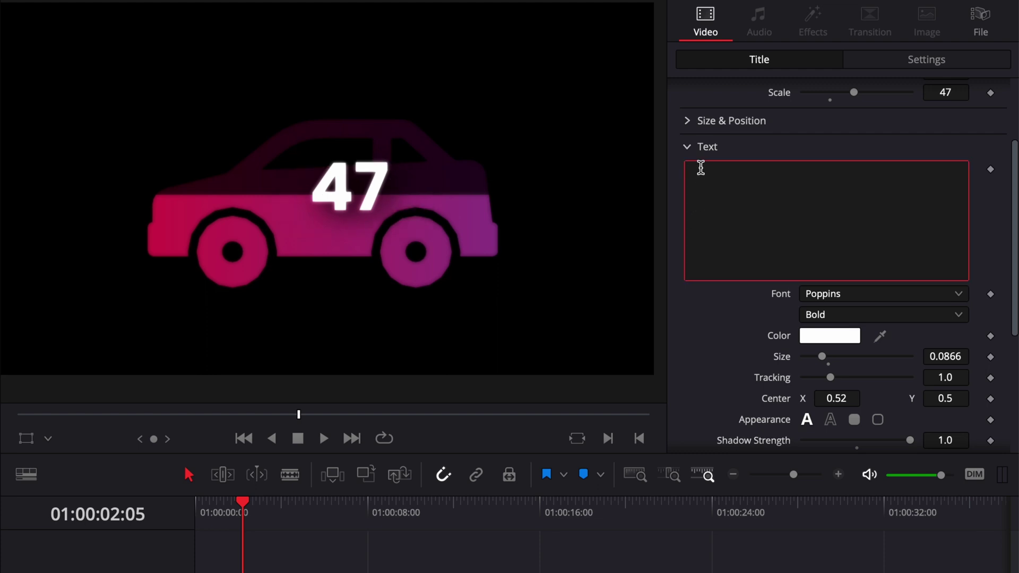
text($)
key(BackSpace)
text(€)
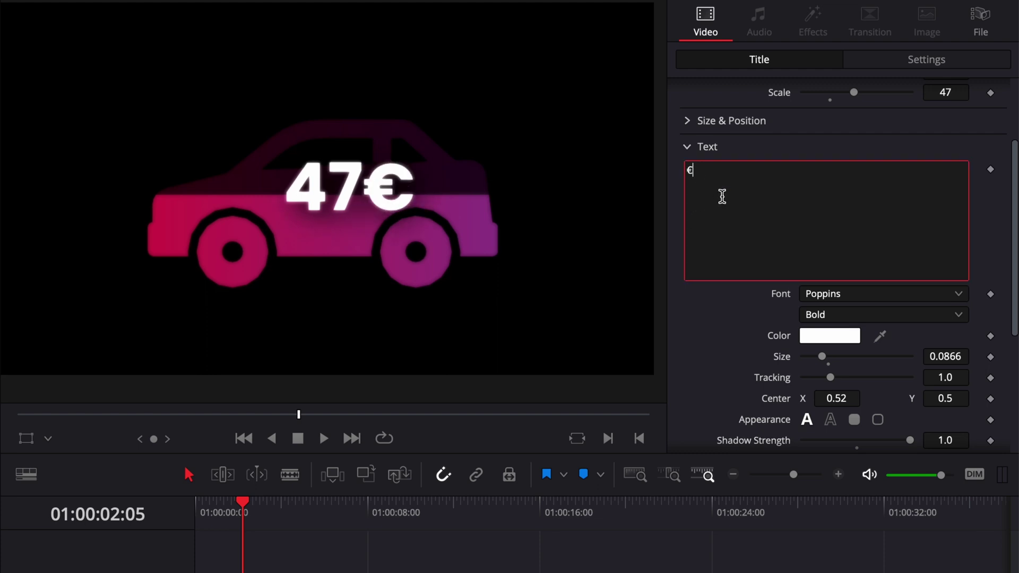
key(BackSpace)
text(kg)
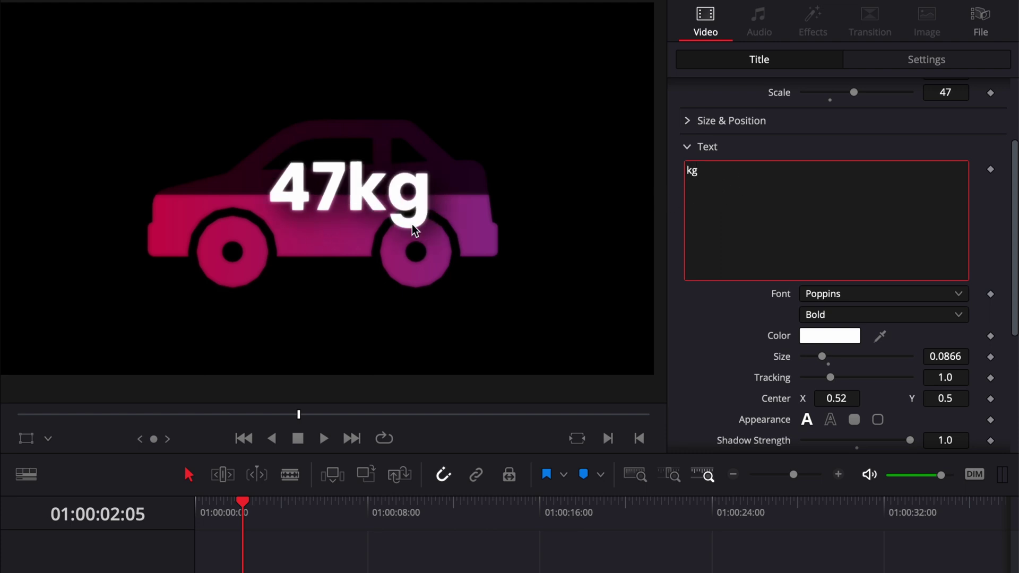
key(BackSpace)
key(BackSpace)
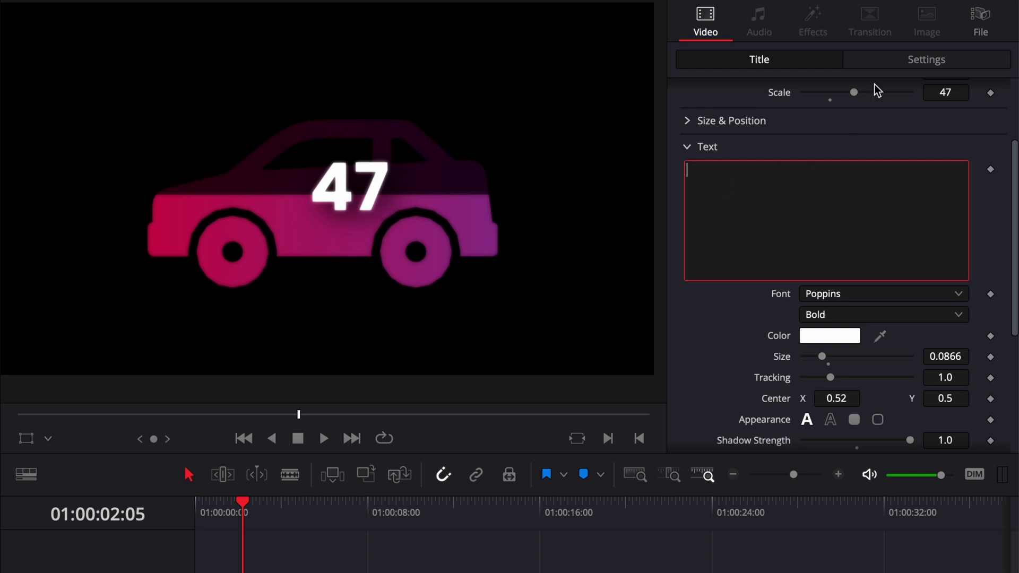
Step: Set the fill amount to 50 and give the counter the suffix '.000$'
mouse_move(854, 92)
mouse_down()
mouse_move(804, 94)
mouse_move(938, 110)
mouse_move(848, 105)
mouse_move(859, 107)
mouse_up()
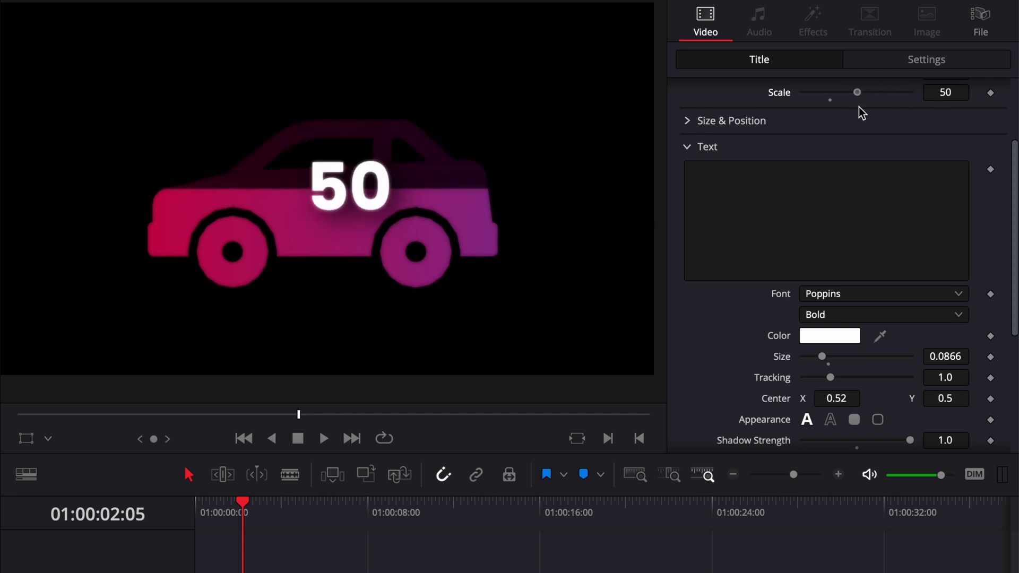
click(747, 169)
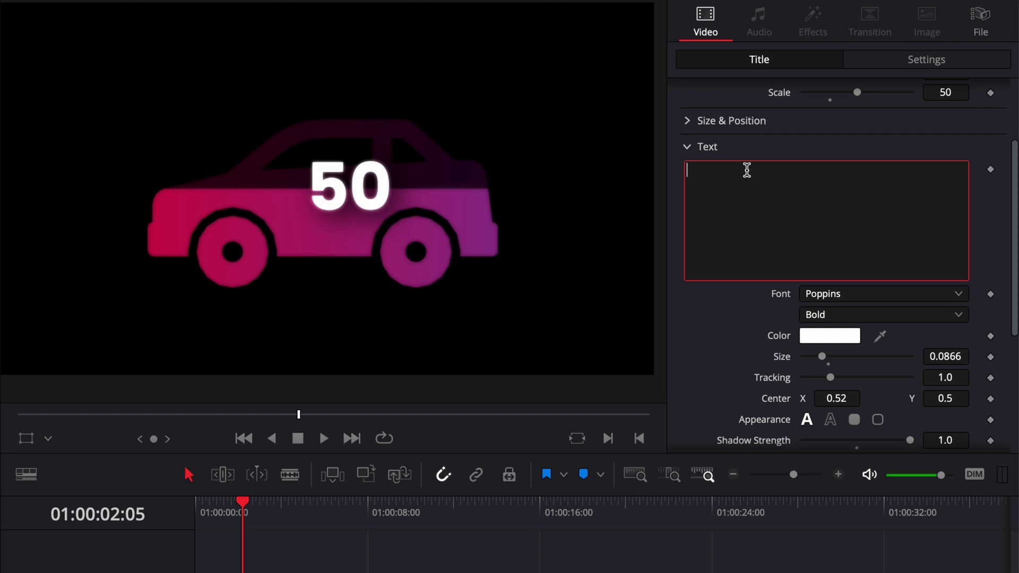
text(.000)
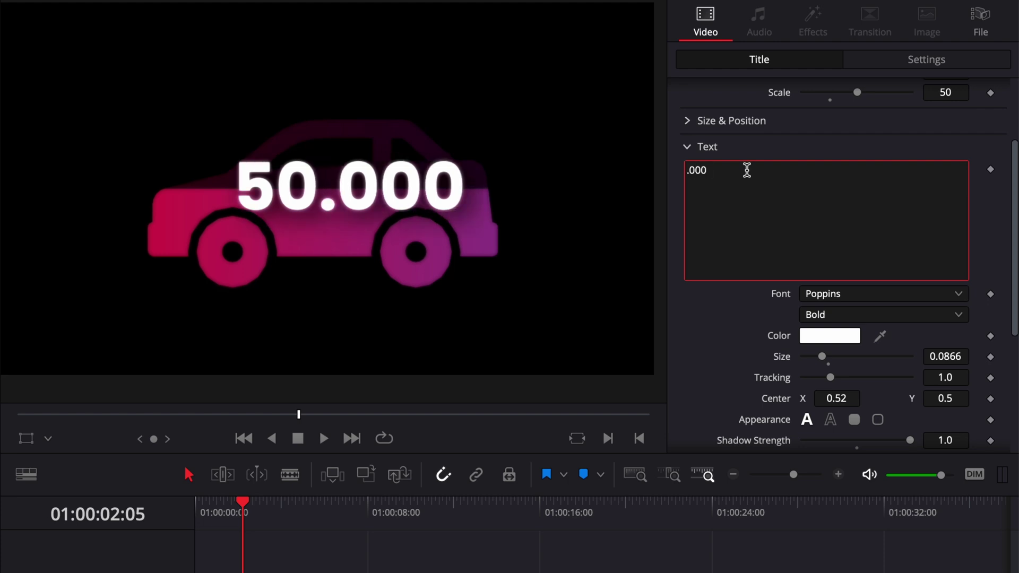
text($)
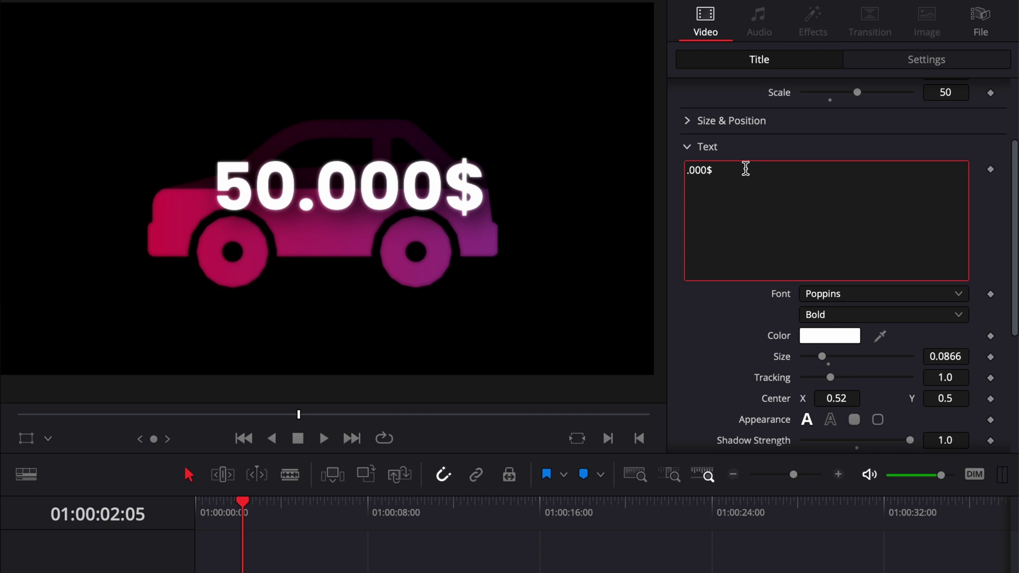
Step: Enlarge the glow around the car and counter to a Glow Size of about 20
click(690, 146)
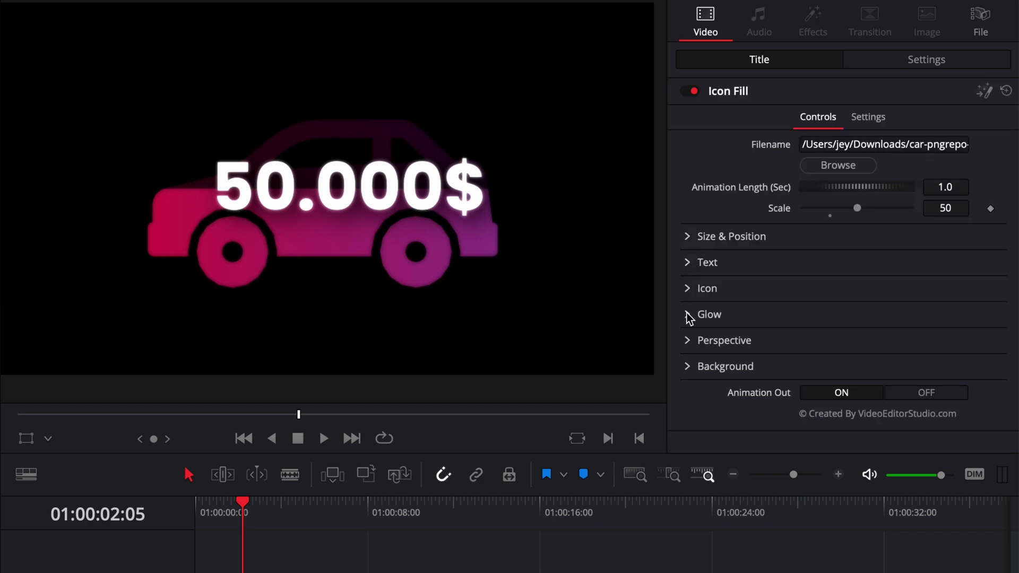
click(687, 314)
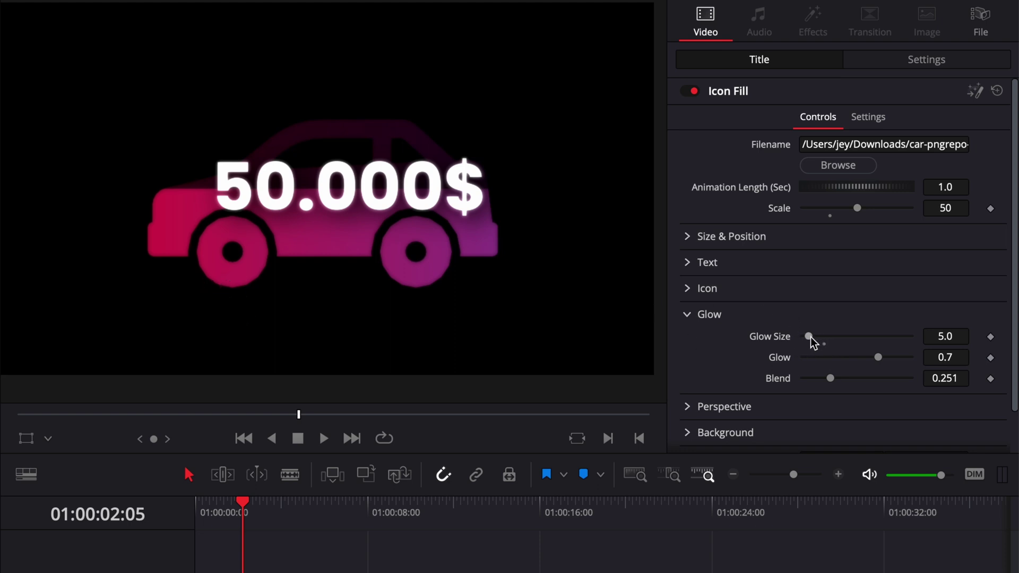
drag(808, 336, 829, 351)
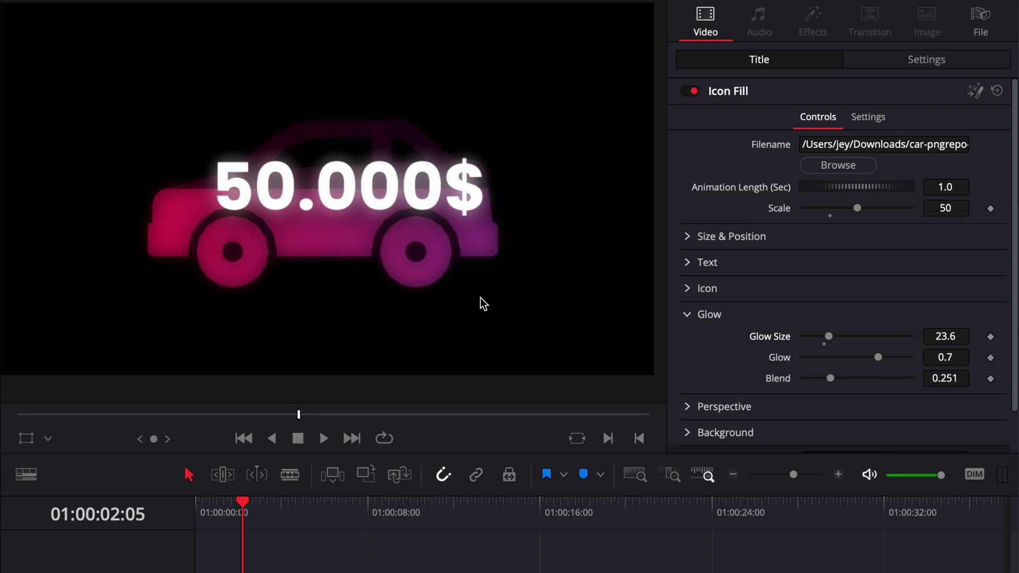
drag(829, 350, 824, 351)
Step: Try a 3D perspective tilt on the whole title
click(686, 314)
click(687, 339)
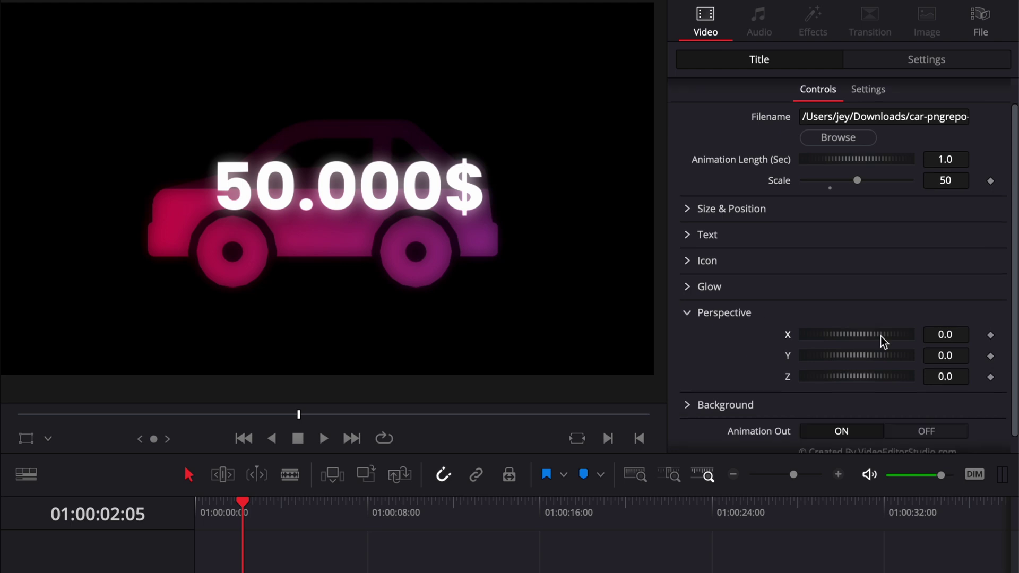
drag(879, 339, 855, 374)
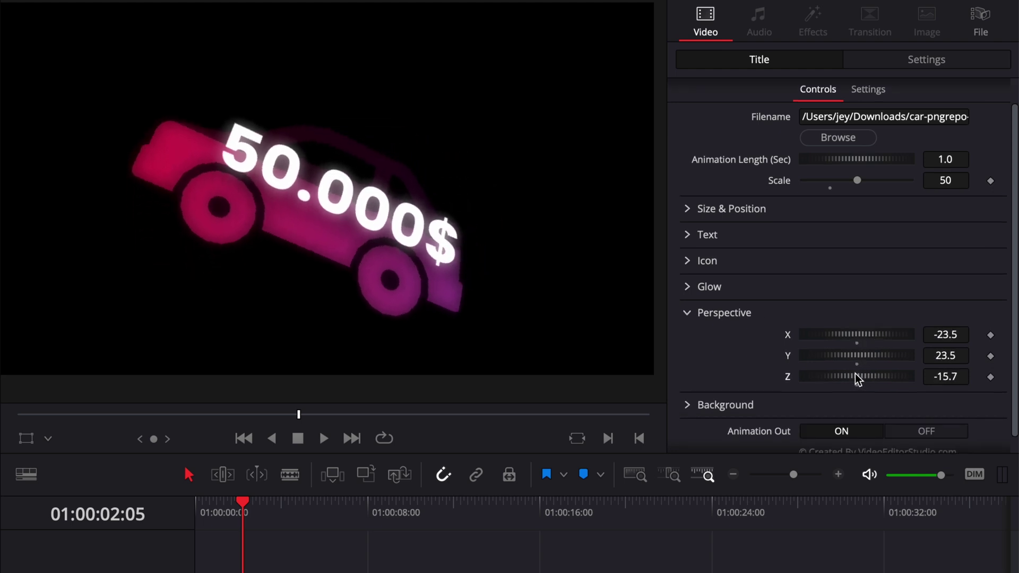
click(686, 312)
Step: Check the Background settings, then return the playhead to the title's start
click(691, 364)
scroll(690, 364, down, 4)
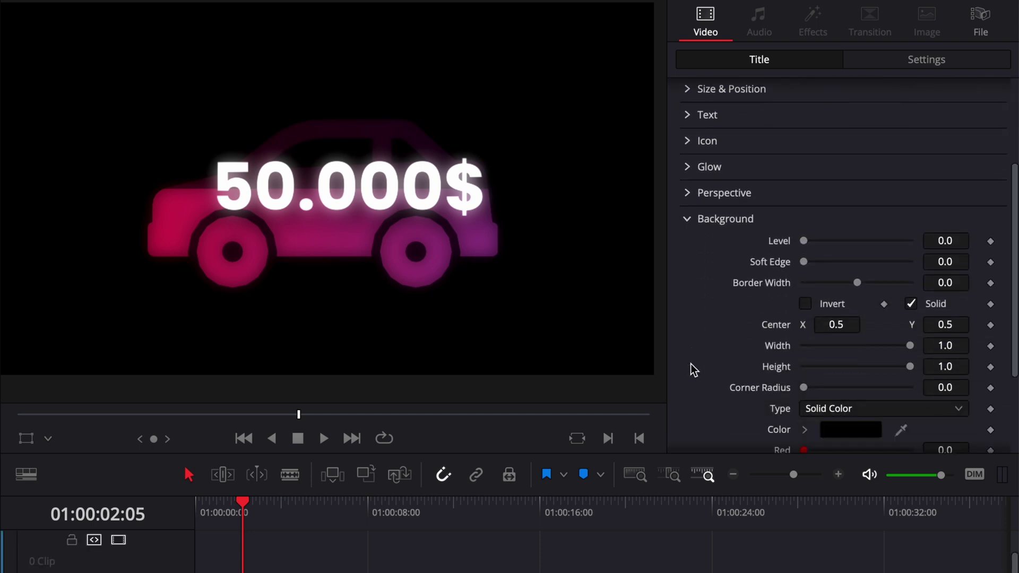
scroll(690, 364, down, 2)
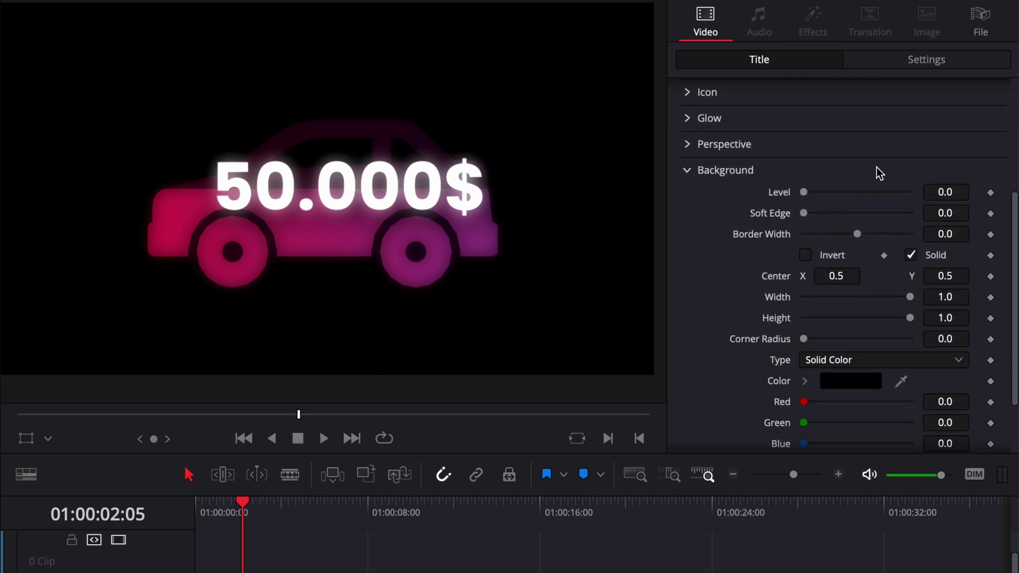
click(685, 171)
key(Home)
key(space)
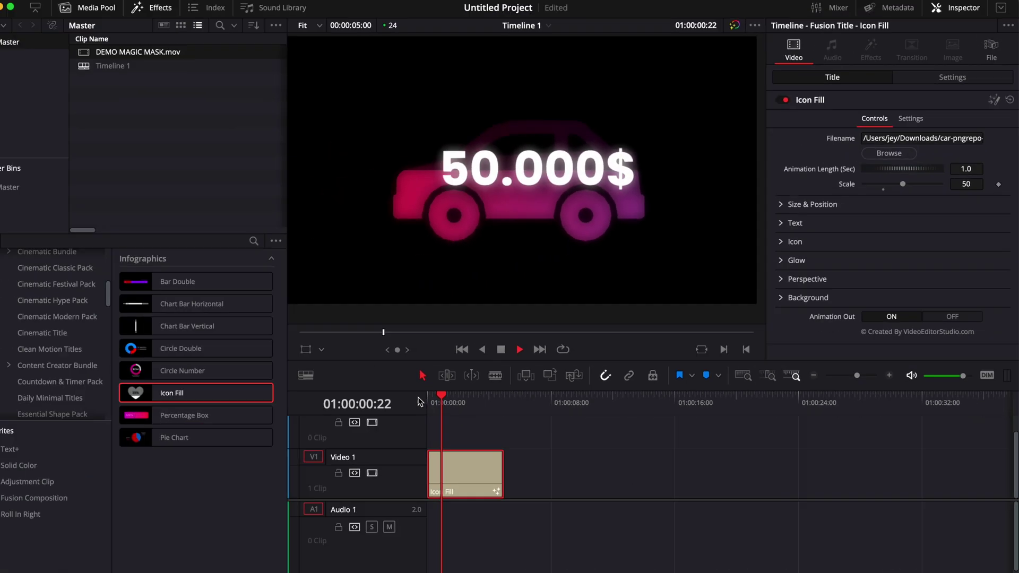